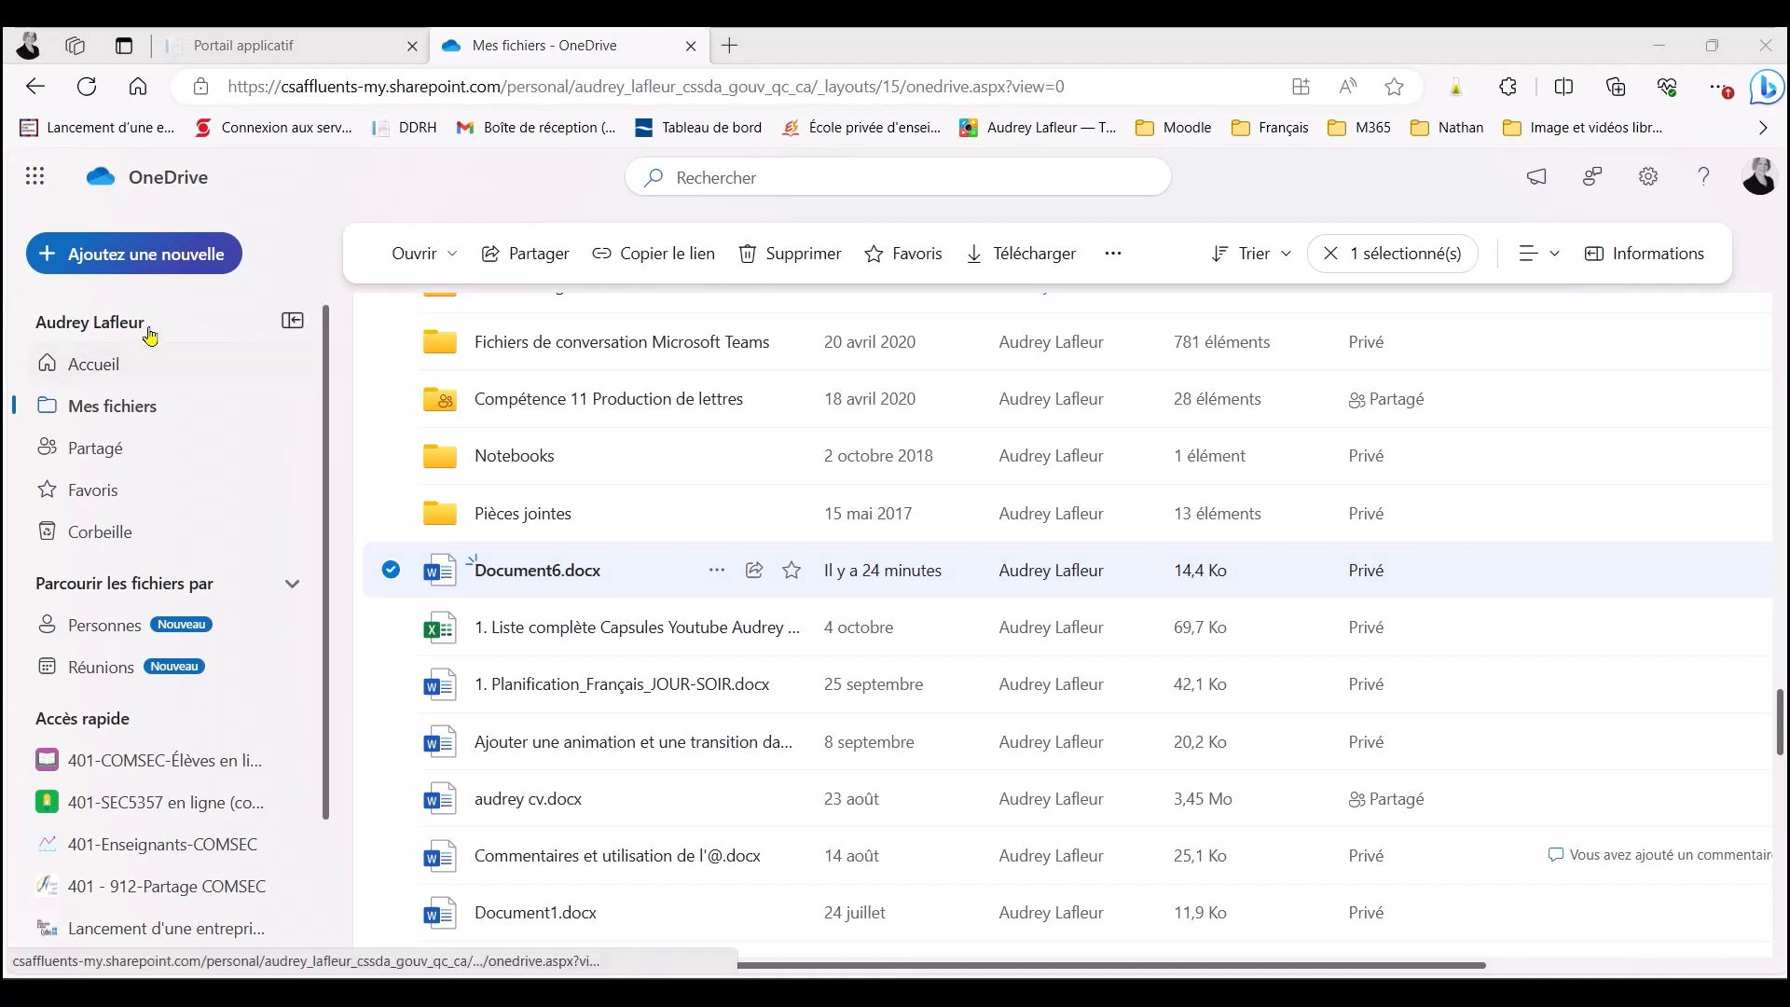
Start sharing Document6.docx from Mes fichiers, add a colleague as recipient, and close the sharing dialog without sending
{"action": "left_click", "coordinate": [128, 412]}
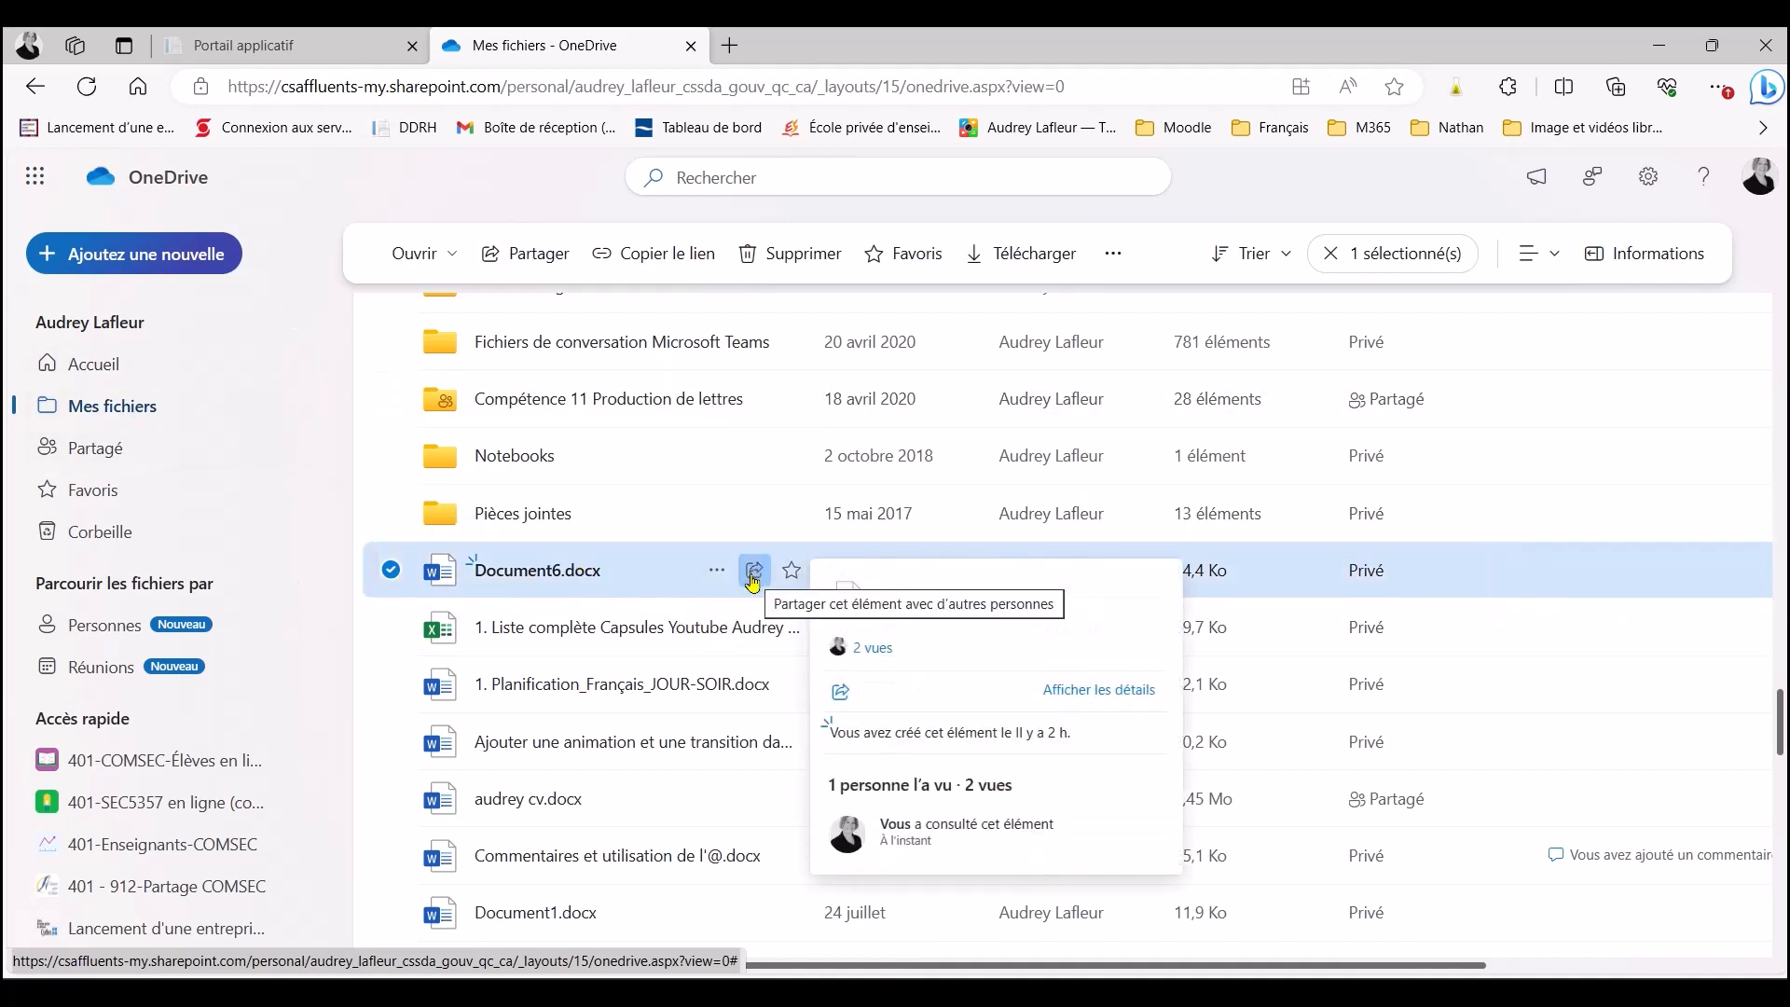
{"action": "left_click", "coordinate": [717, 582]}
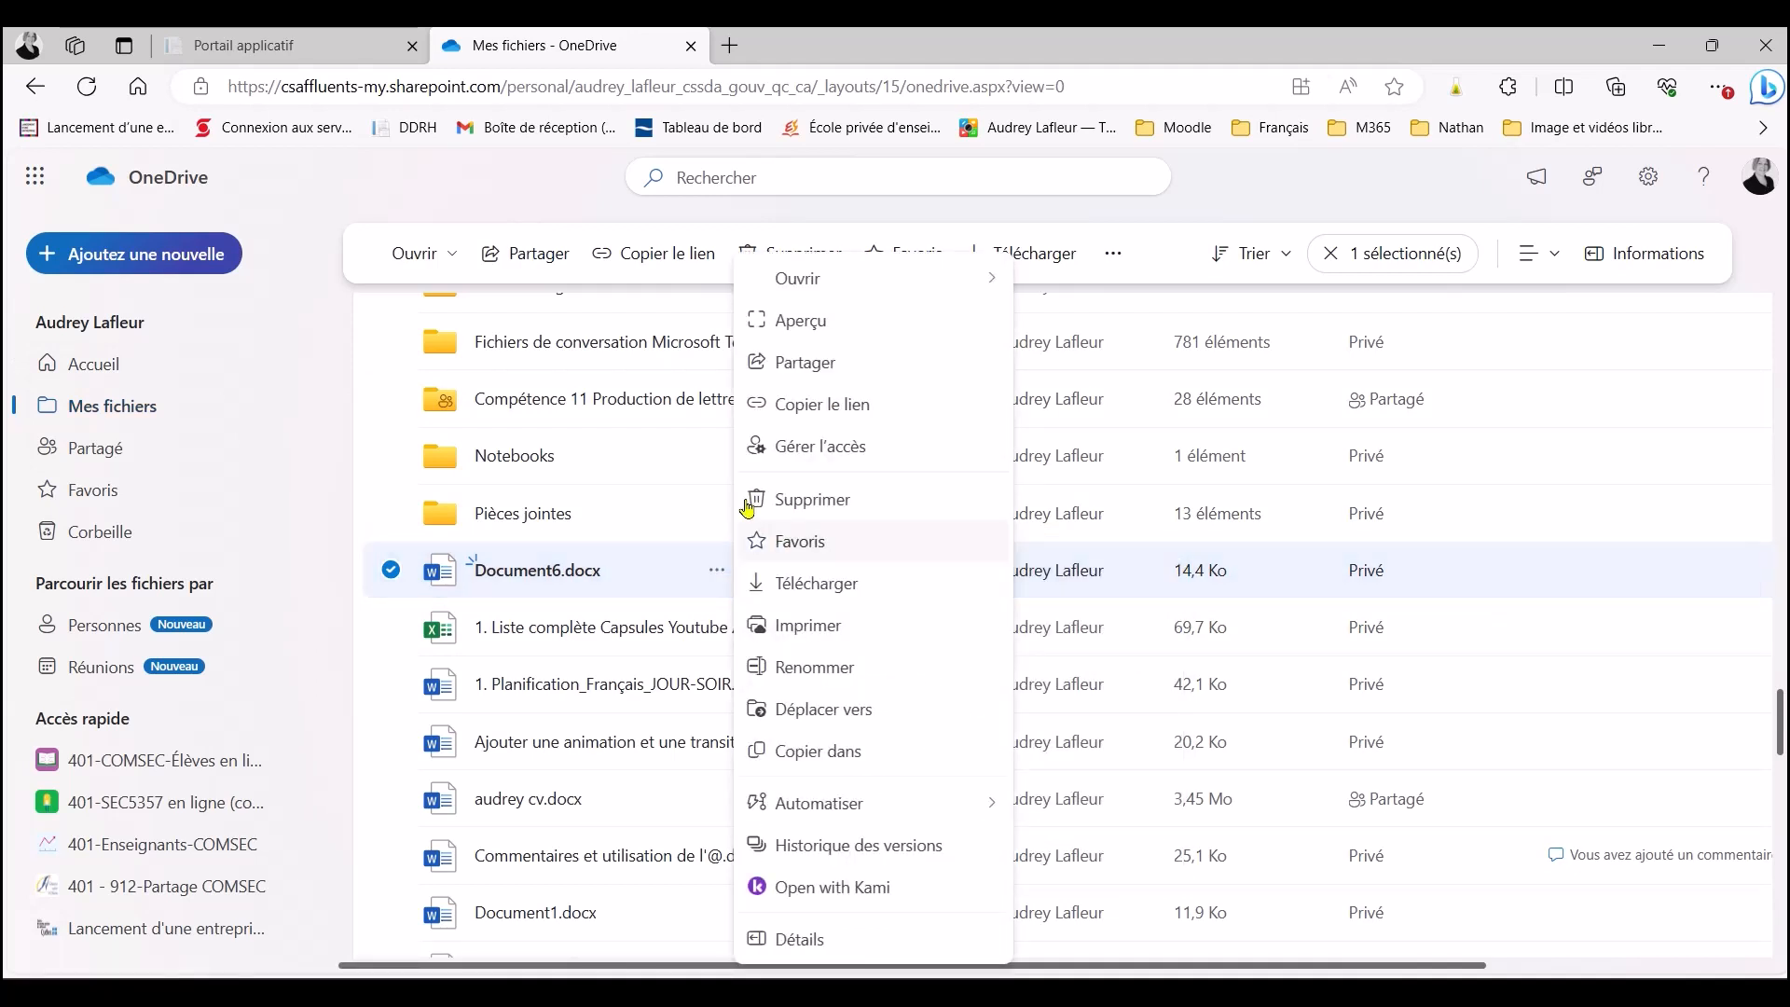
{"action": "left_click", "coordinate": [822, 369]}
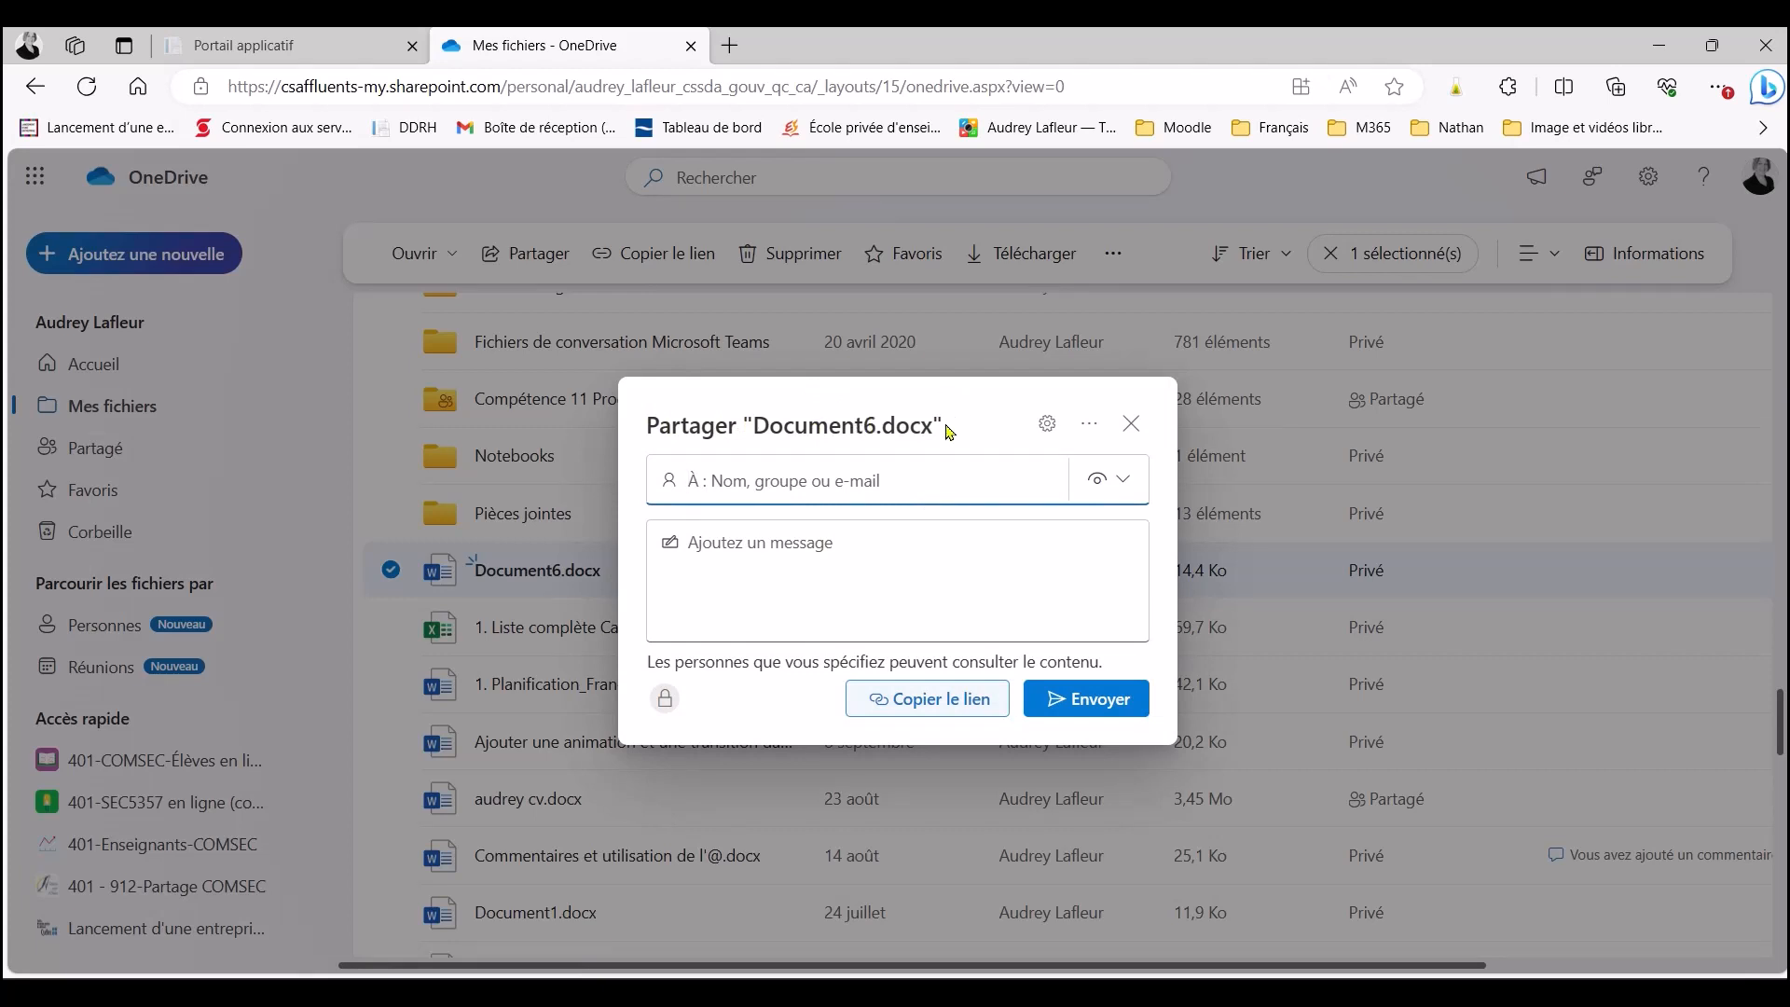
{"action": "left_click", "coordinate": [729, 482]}
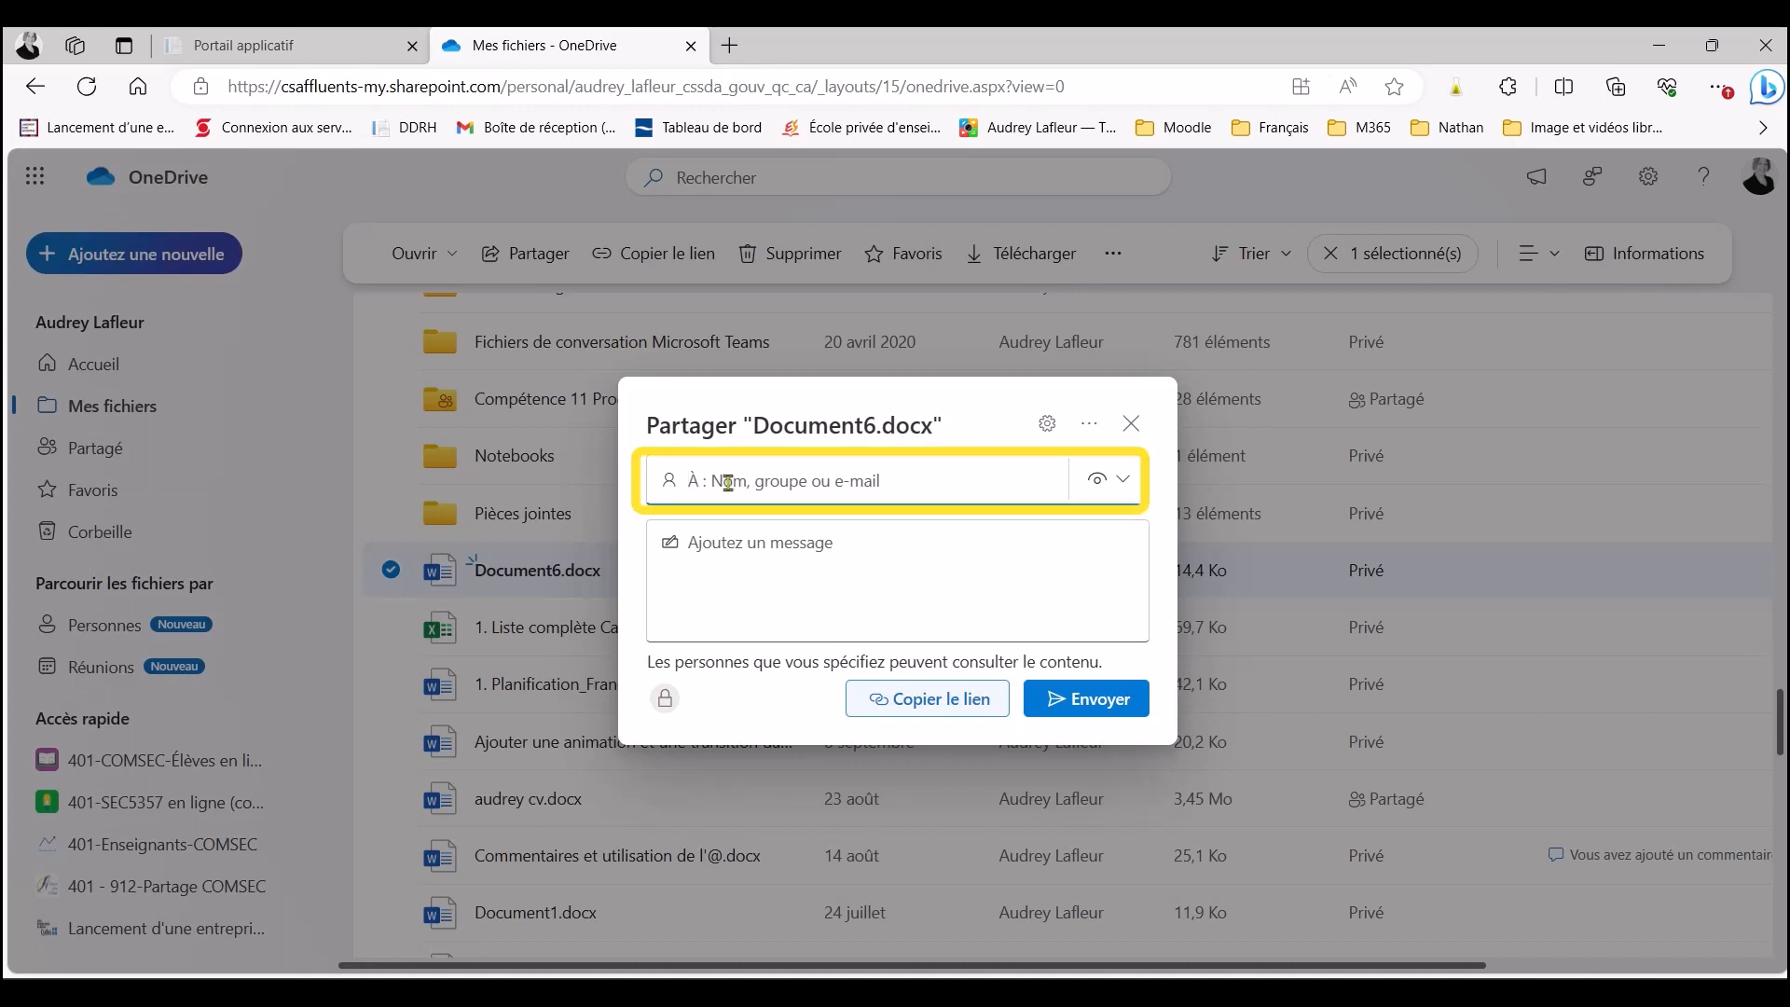
{"action": "type", "text": "kett"}
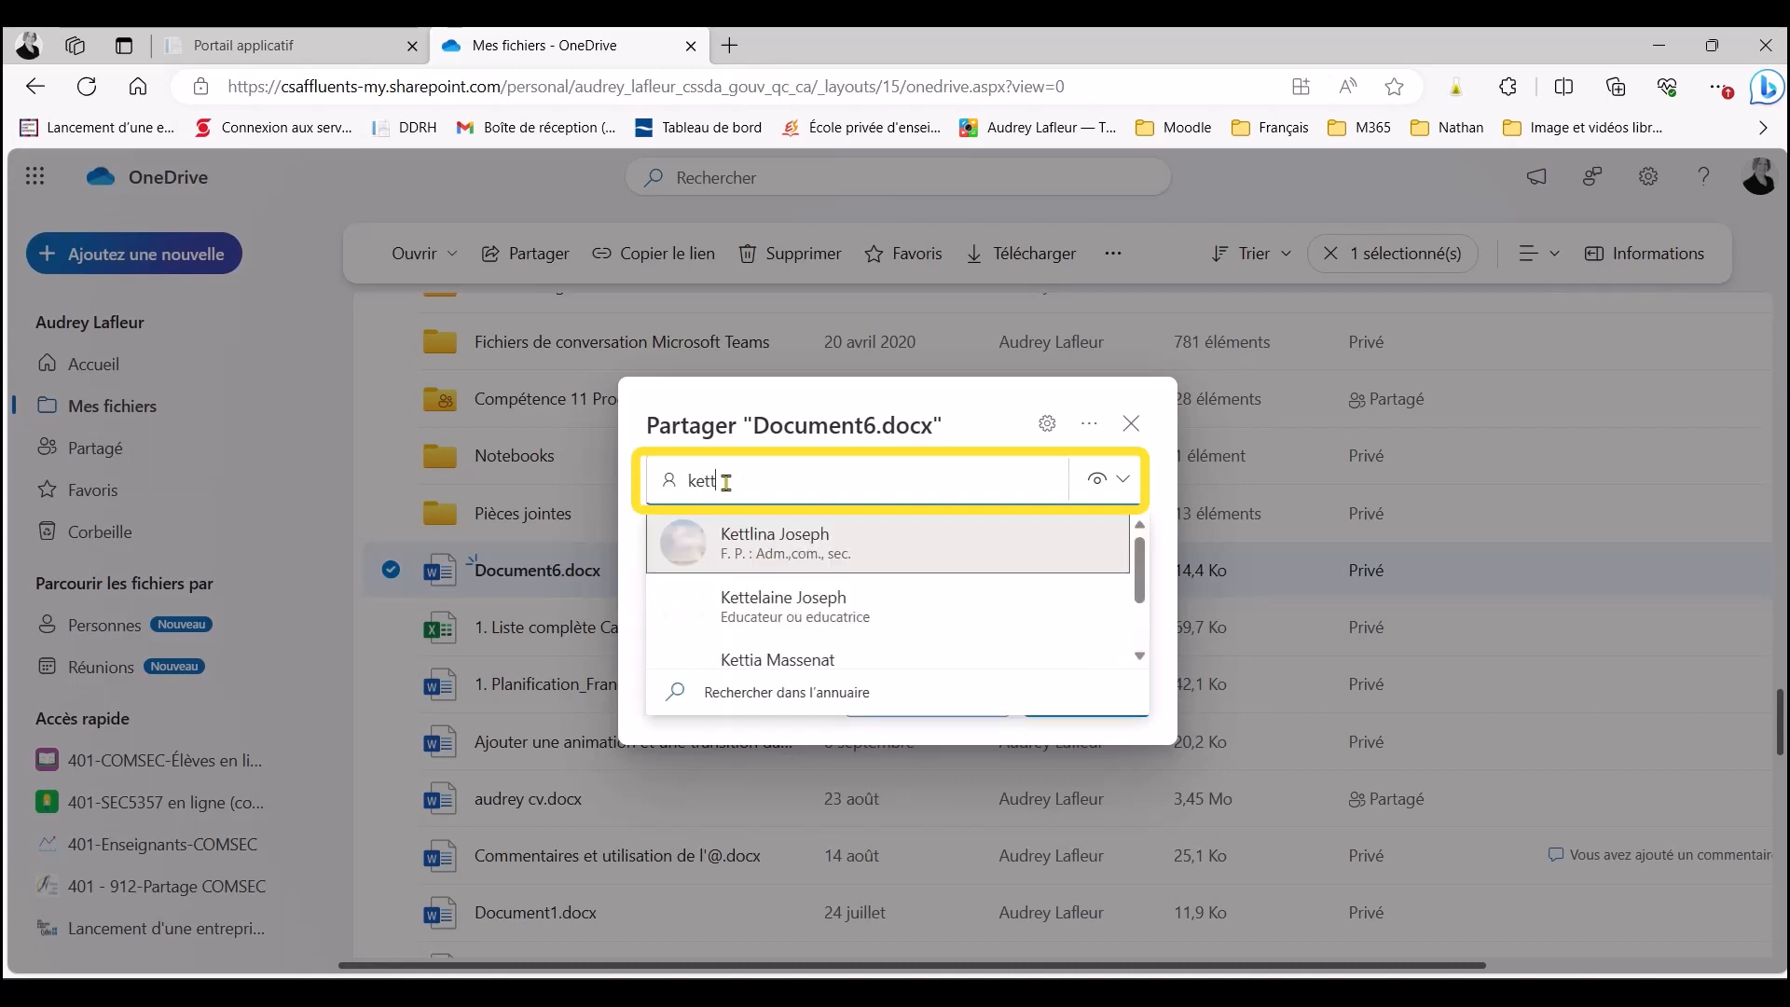
{"action": "left_click", "coordinate": [746, 542]}
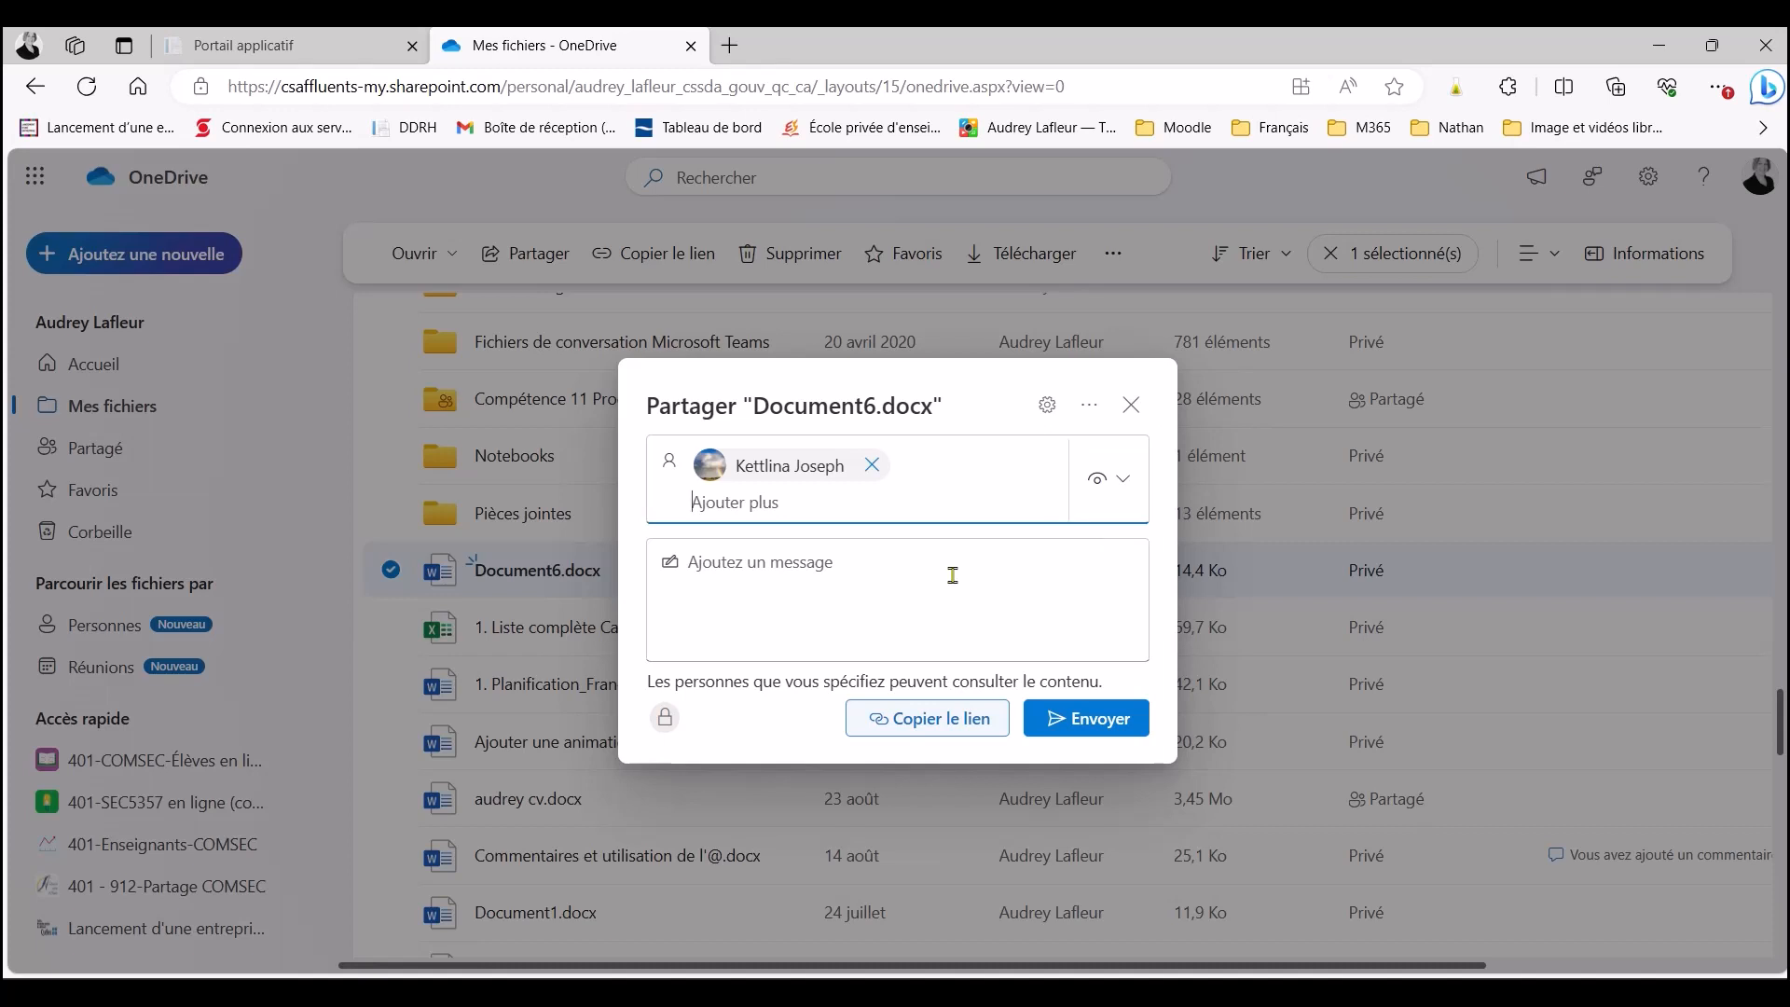
{"action": "left_click", "coordinate": [898, 582]}
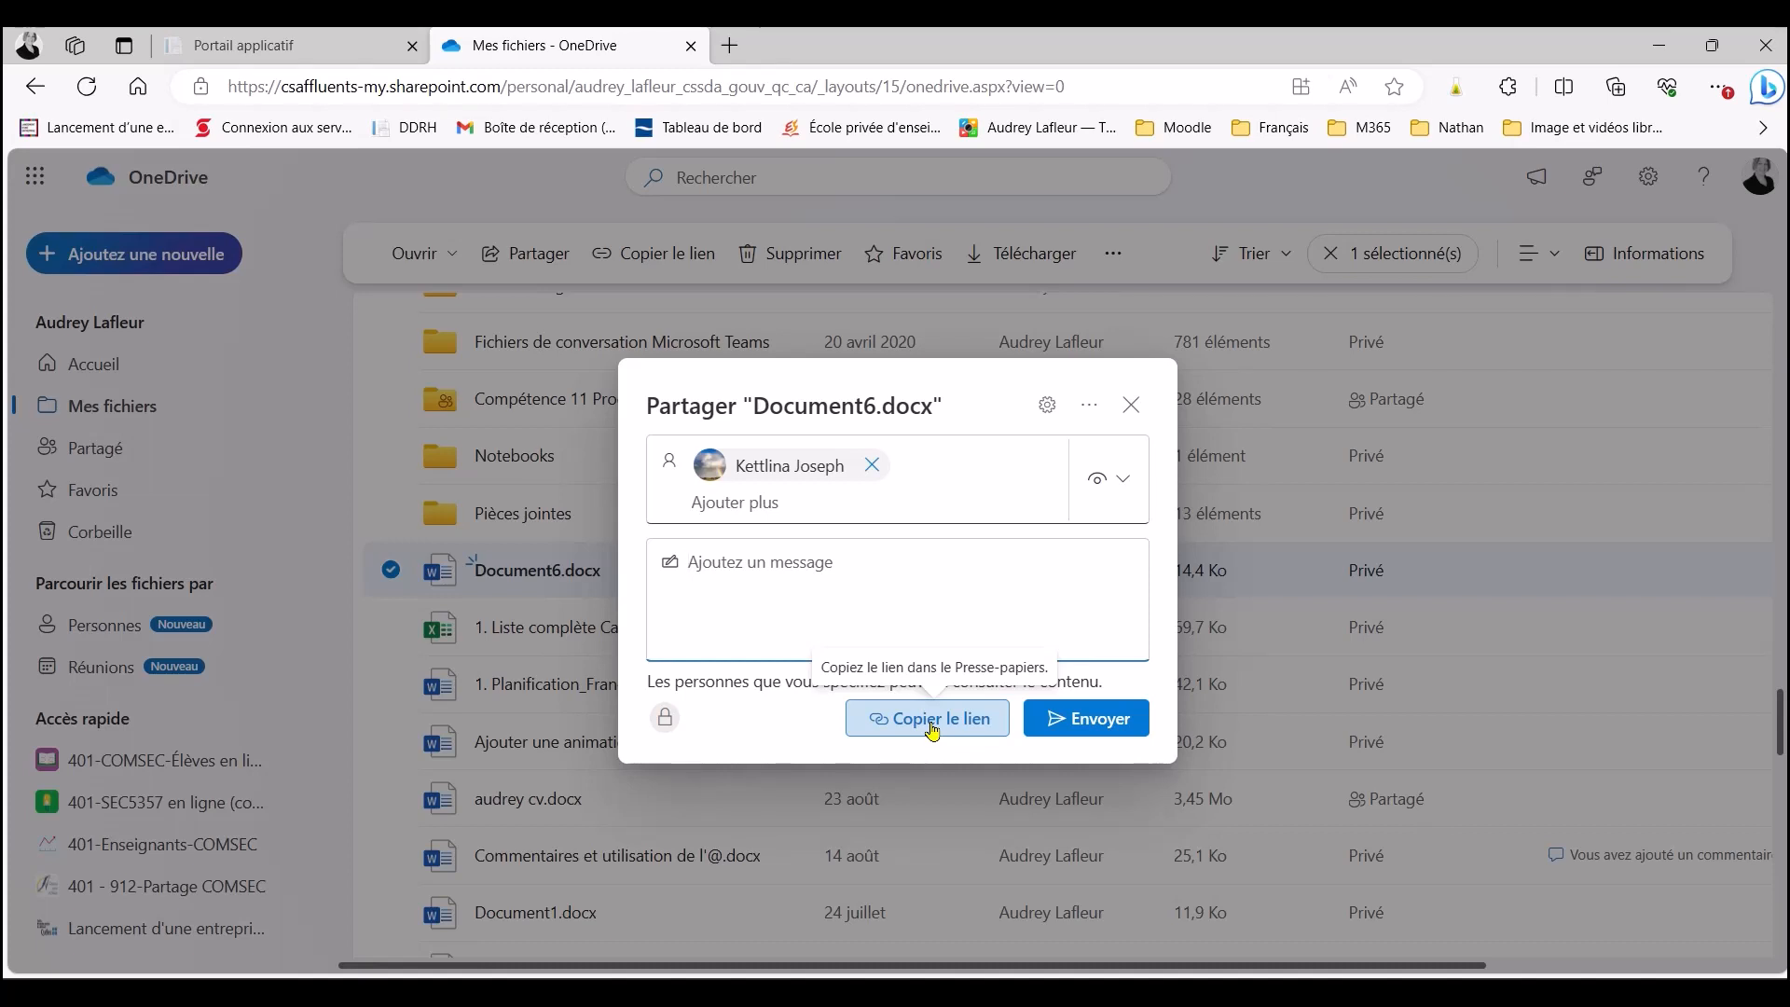
{"action": "left_click", "coordinate": [1134, 408]}
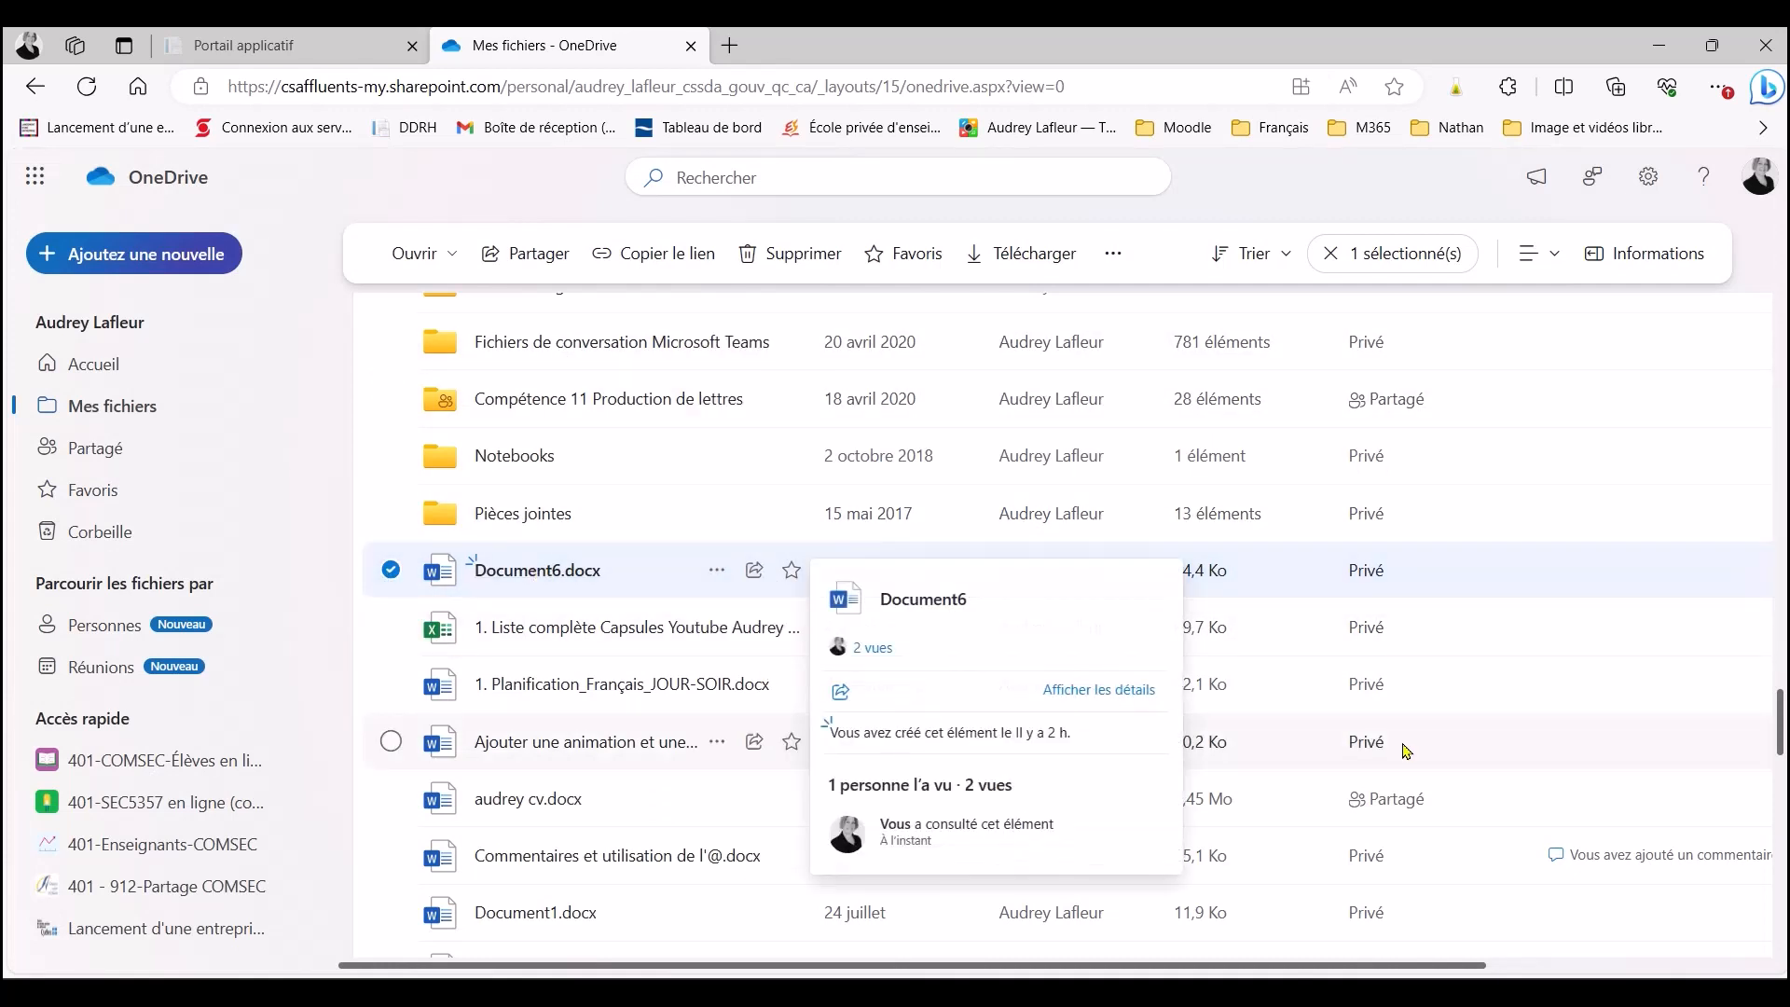
Examine the sharing status of the folders and files in Mes fichiers to tell private items from shared ones
{"action": "scroll", "coordinate": [1398, 391], "scroll_direction": "up", "scroll_amount": 2}
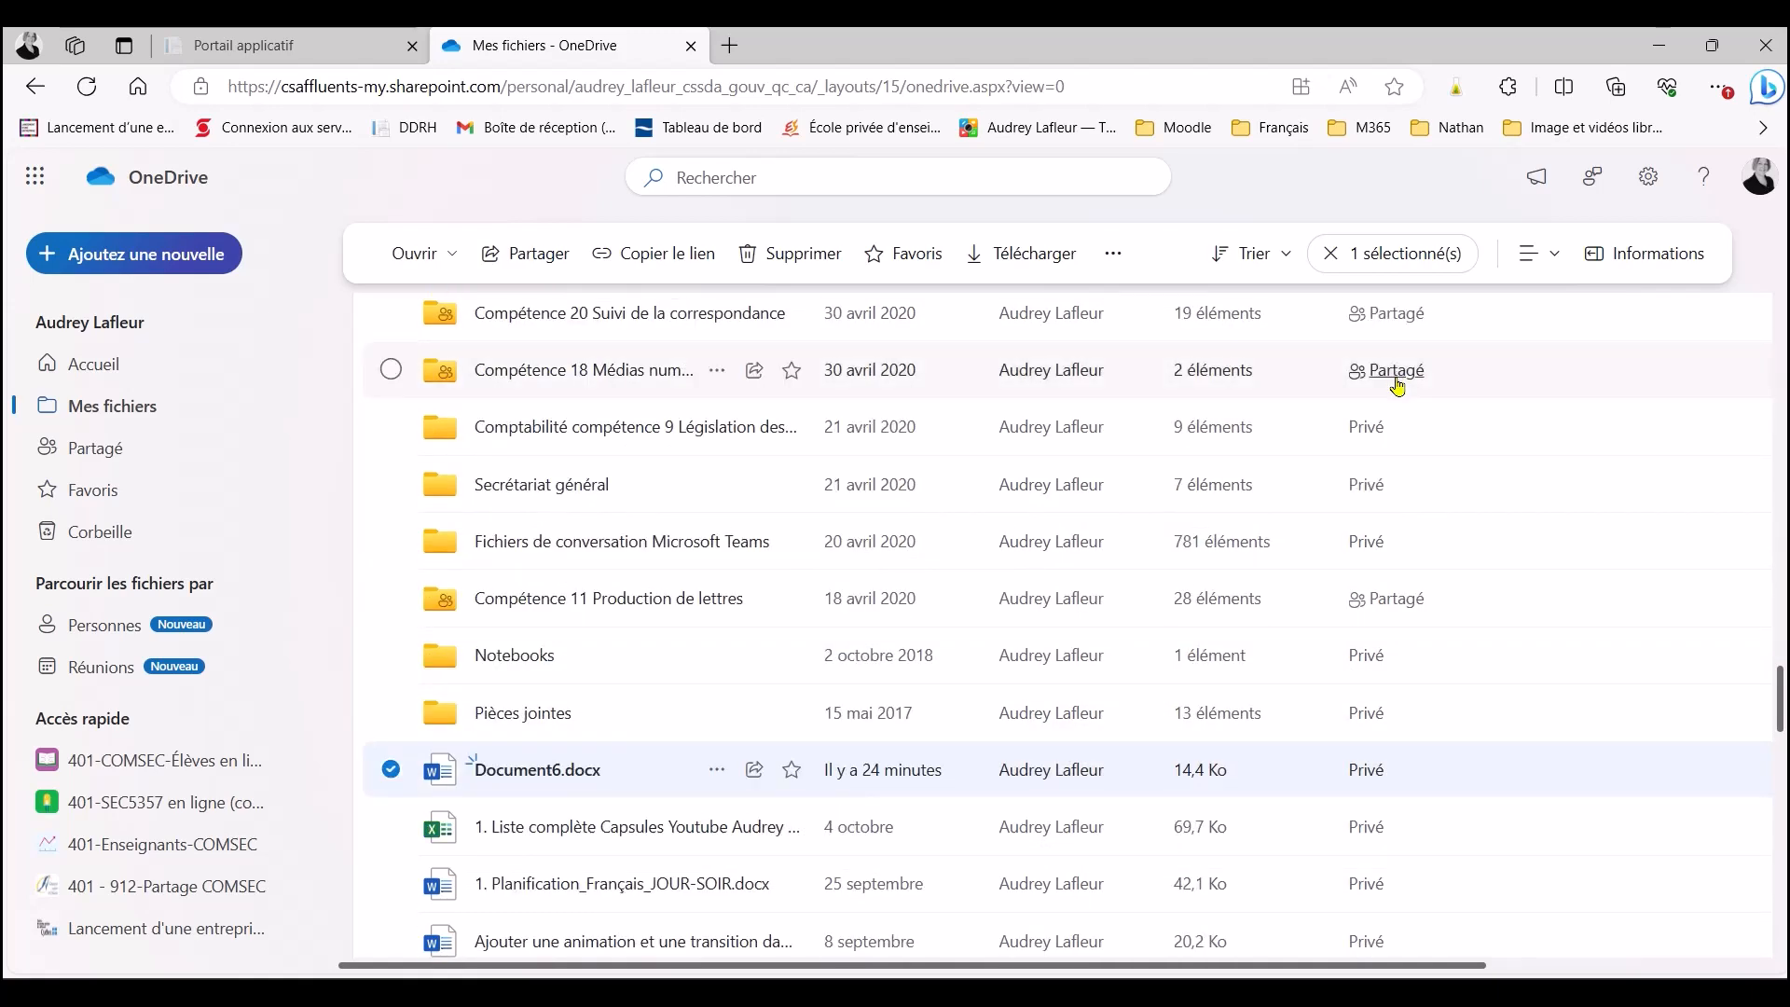
{"action": "scroll", "coordinate": [1398, 386], "scroll_direction": "up", "scroll_amount": 7}
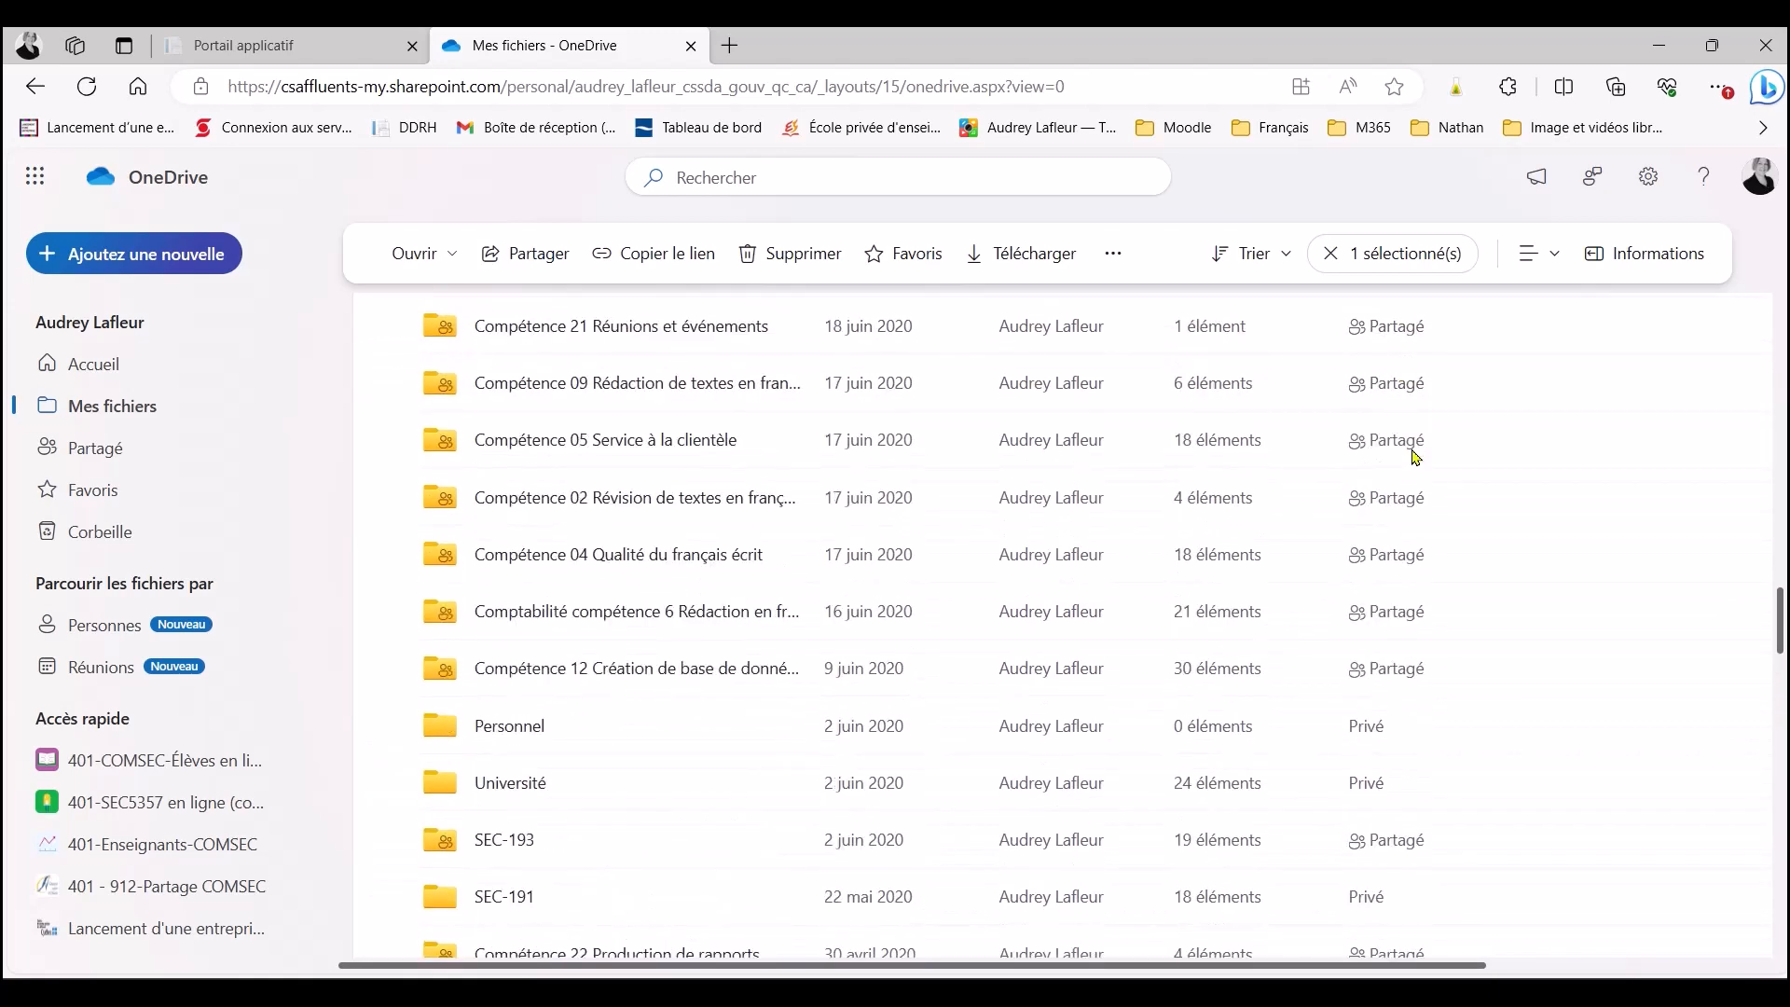
{"action": "scroll", "coordinate": [1416, 457], "scroll_direction": "up", "scroll_amount": 14}
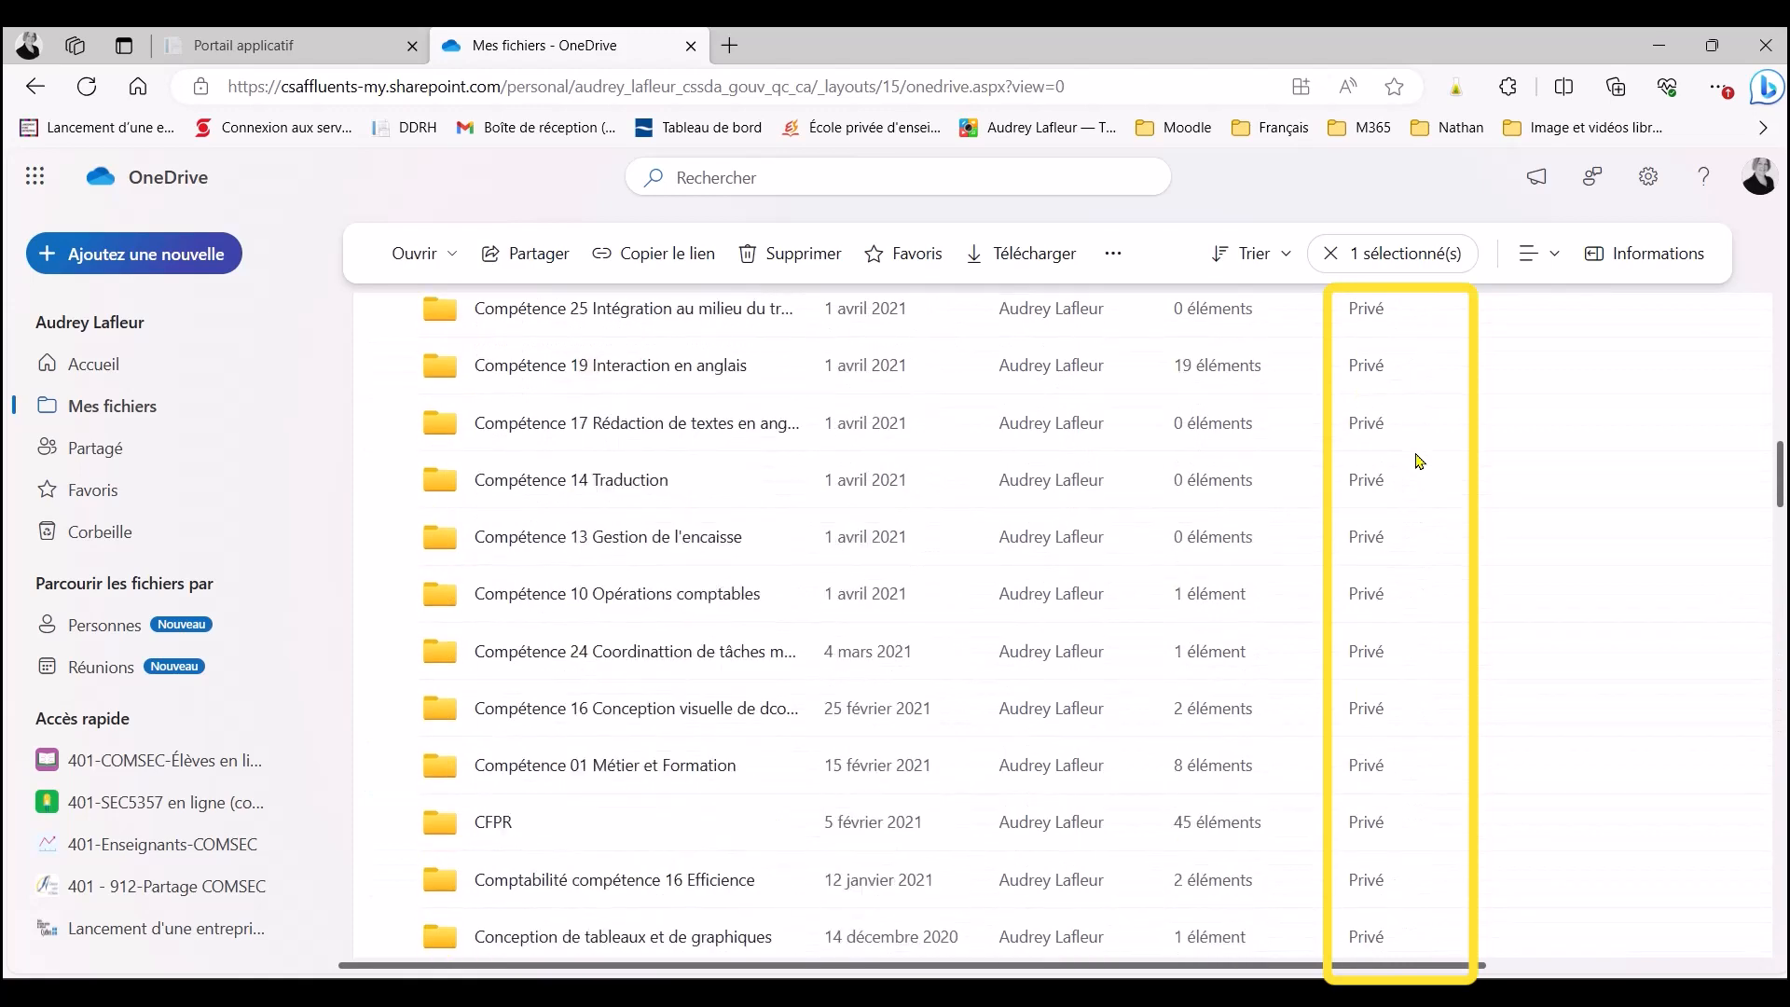
{"action": "scroll", "coordinate": [1416, 458], "scroll_direction": "up", "scroll_amount": 4}
{"action": "scroll", "coordinate": [1413, 466], "scroll_direction": "down", "scroll_amount": 11}
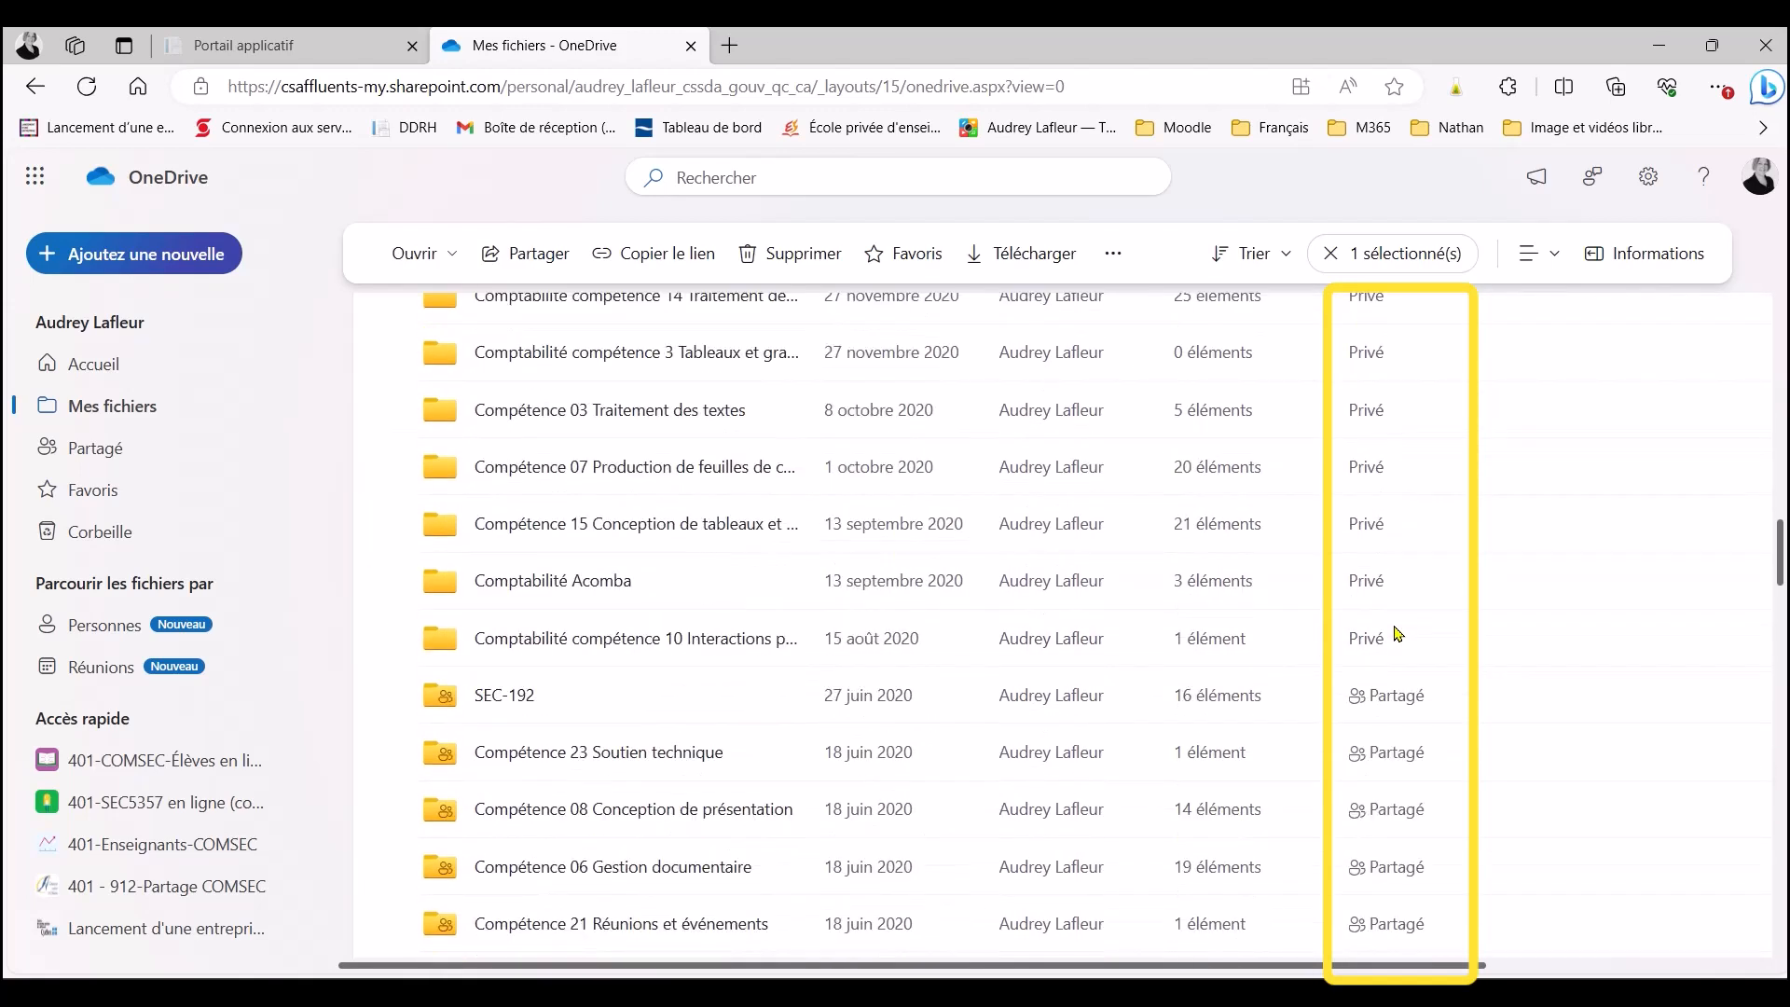
{"action": "scroll", "coordinate": [1398, 634], "scroll_direction": "down", "scroll_amount": 14}
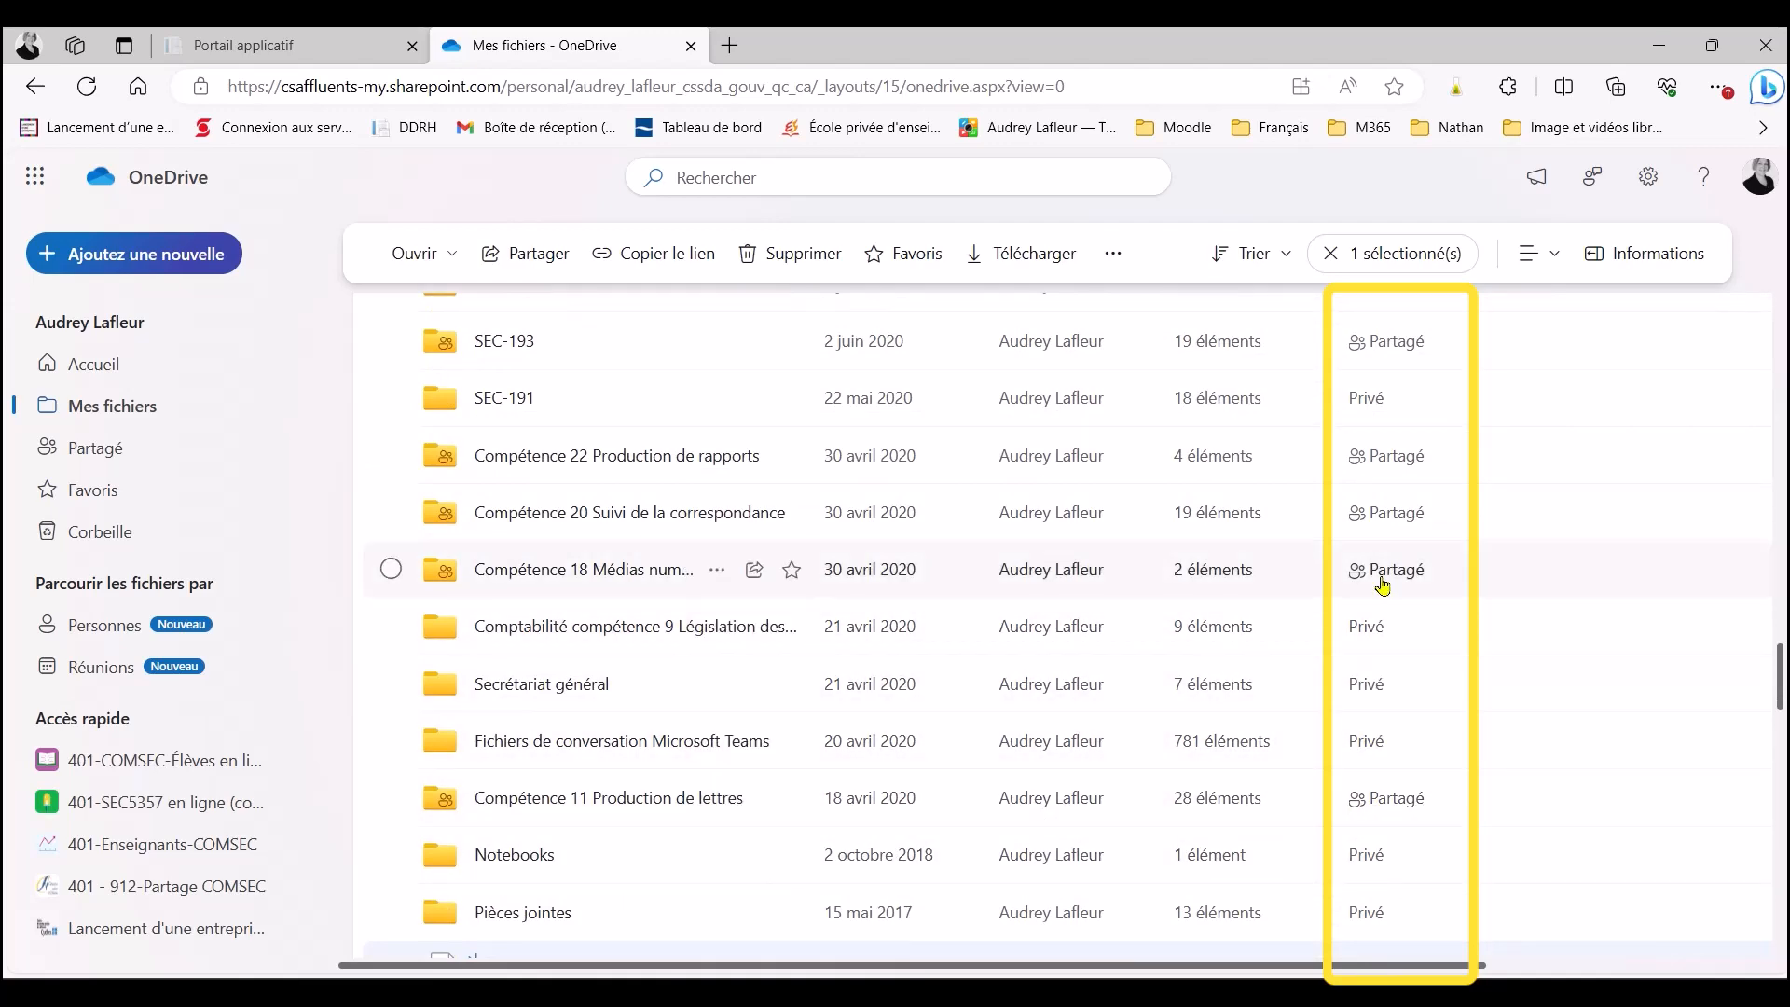
{"action": "scroll", "coordinate": [1389, 801], "scroll_direction": "down", "scroll_amount": 1}
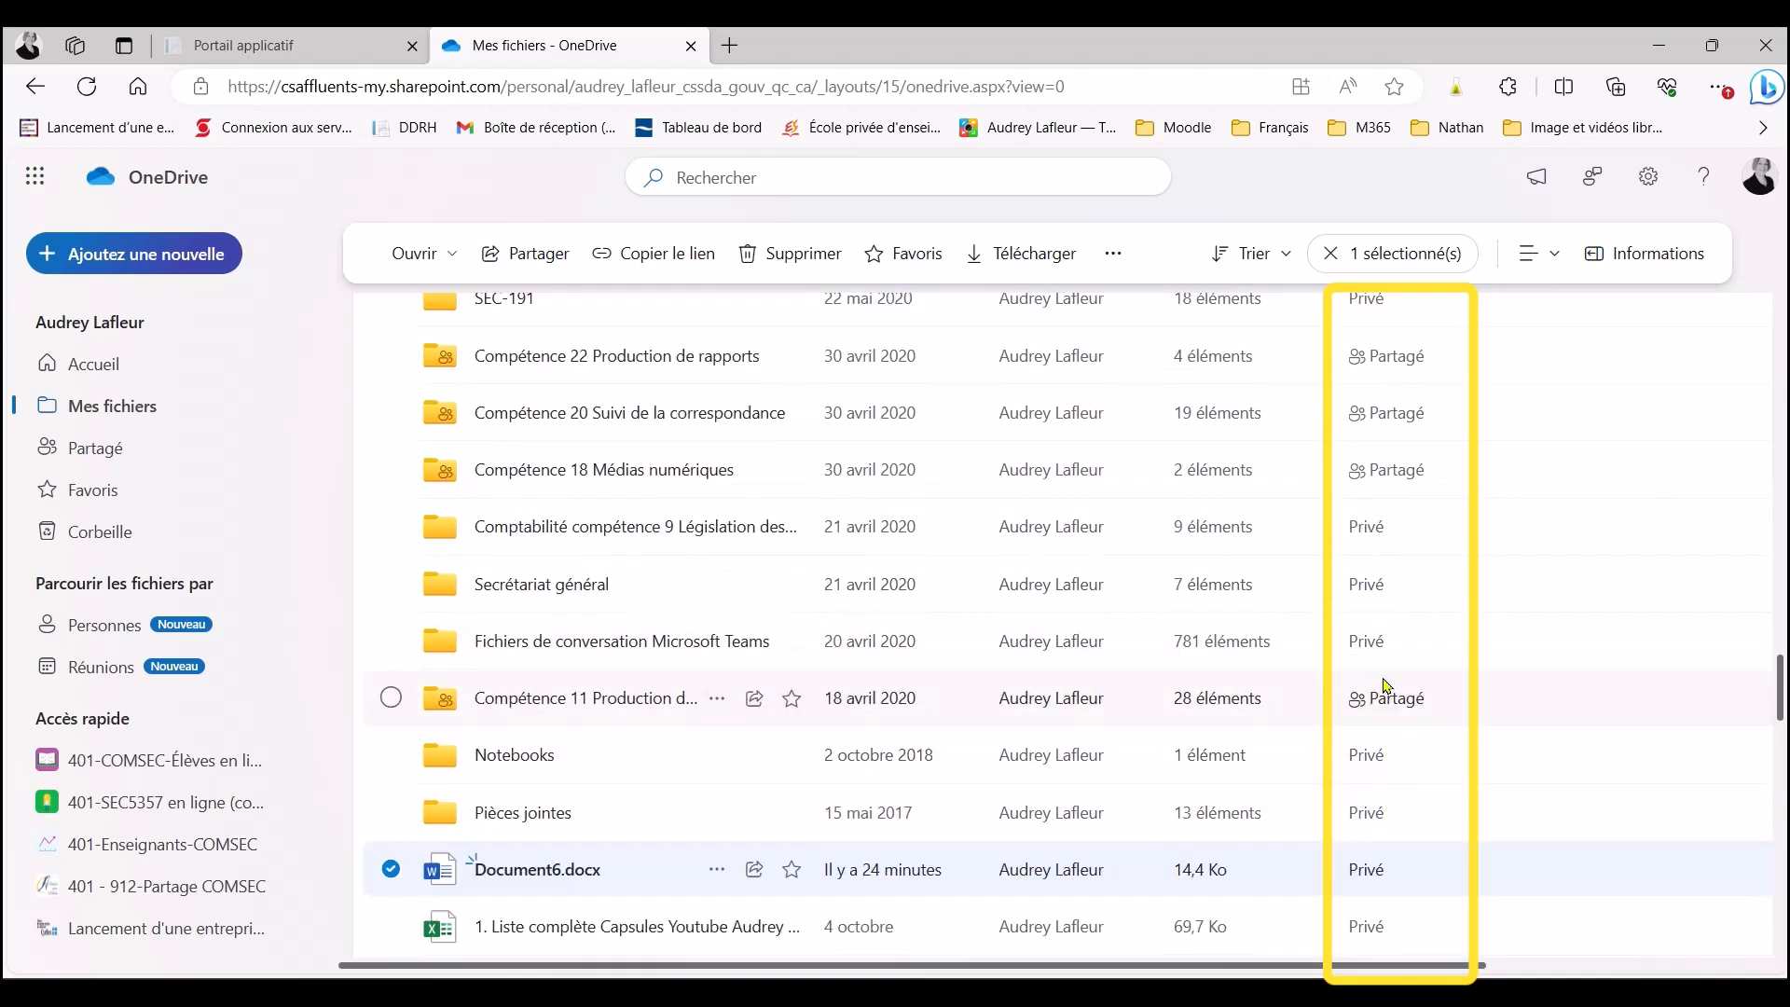
{"action": "scroll", "coordinate": [1386, 685], "scroll_direction": "down", "scroll_amount": 3}
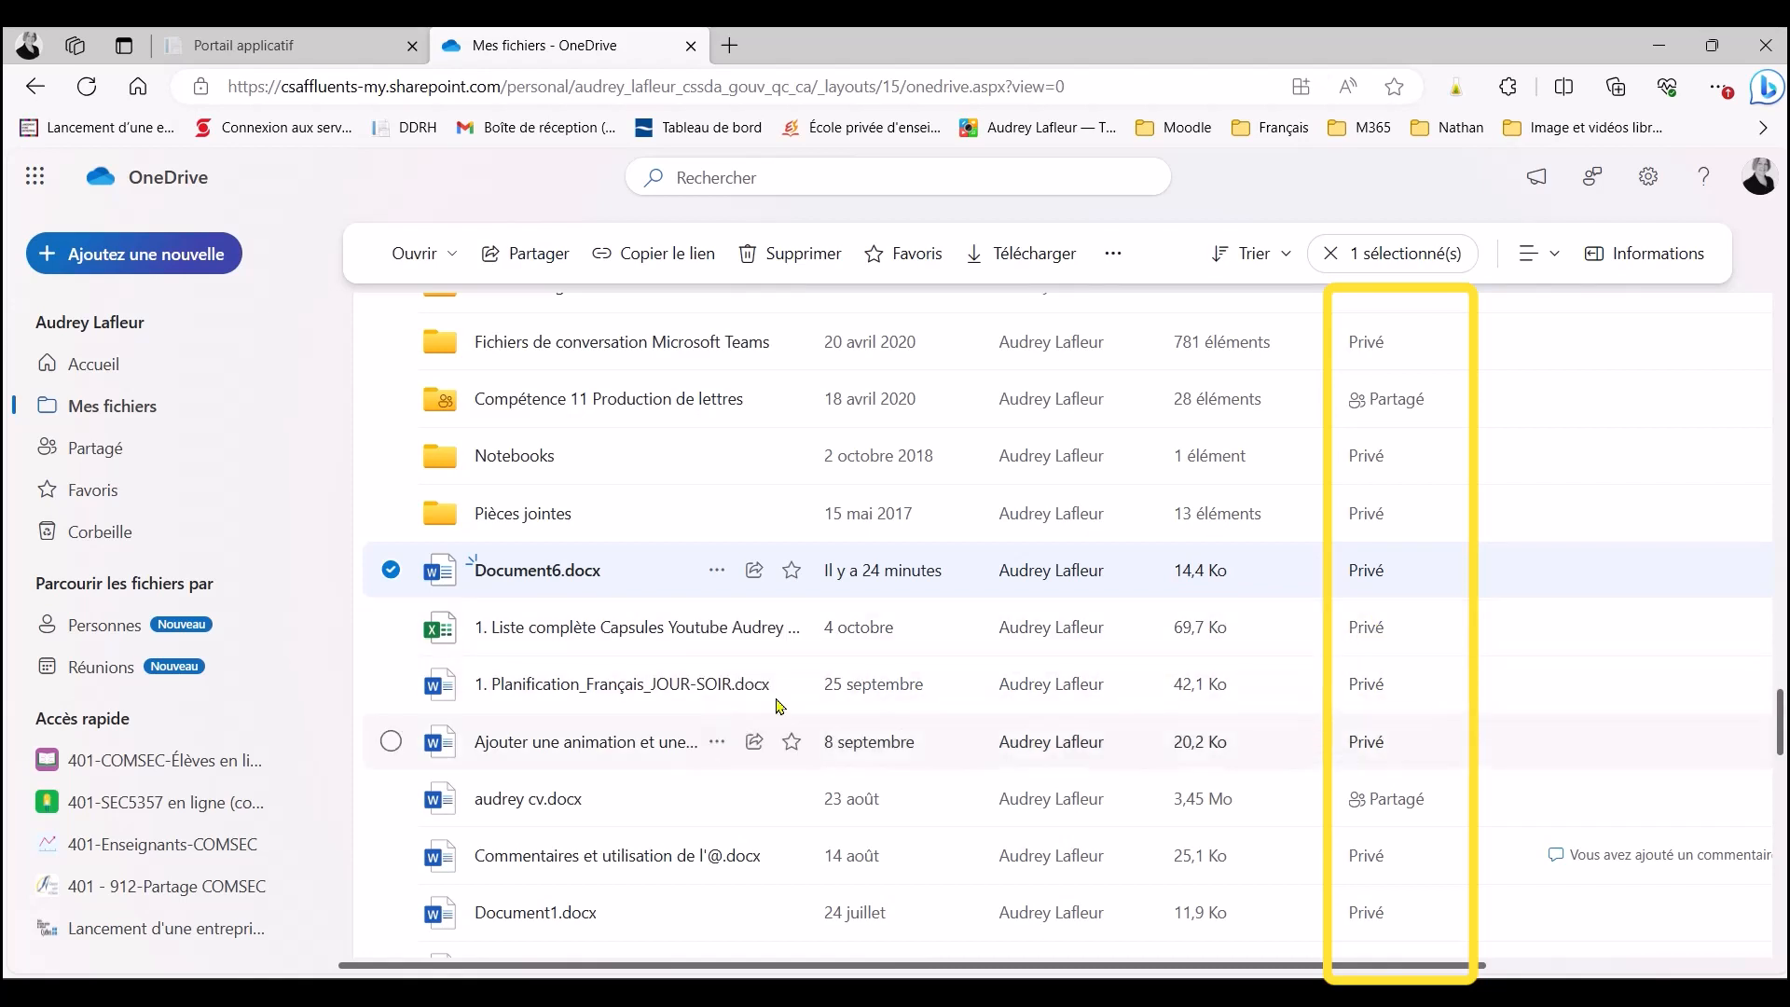
Open Document6.docx in Word for the web and view its sharing dialog, closing it without sending
{"action": "left_click", "coordinate": [532, 572]}
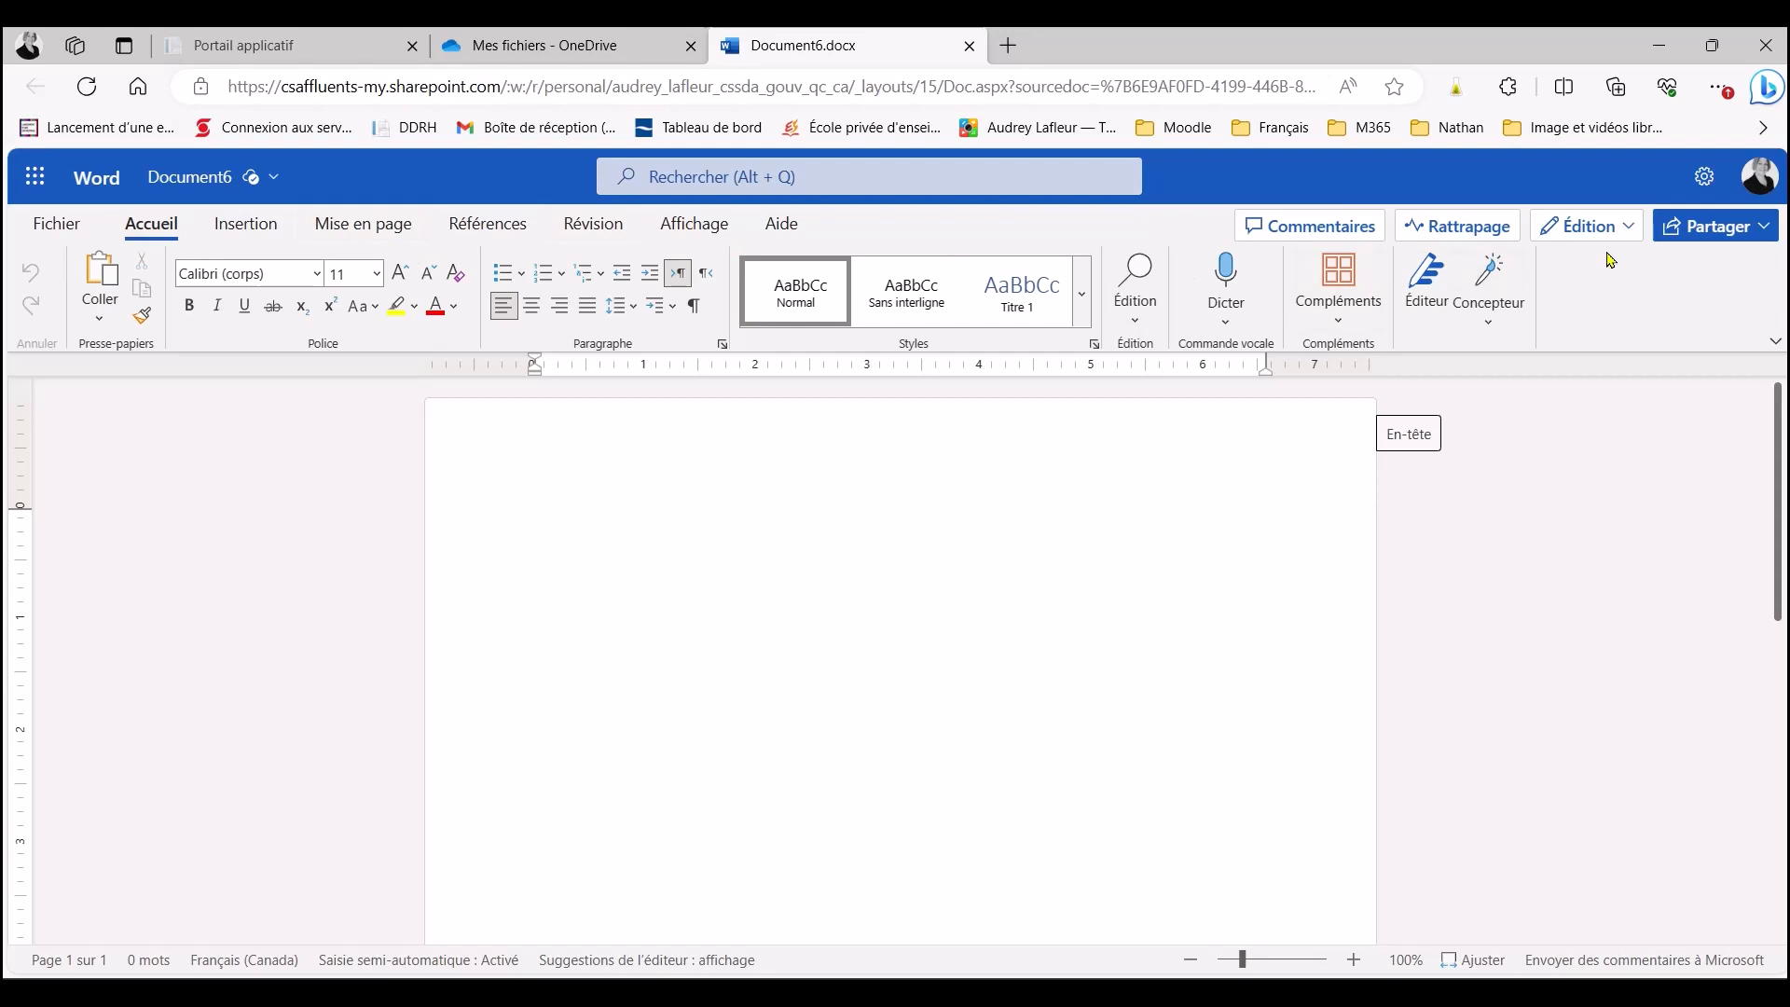
{"action": "left_click", "coordinate": [1716, 230]}
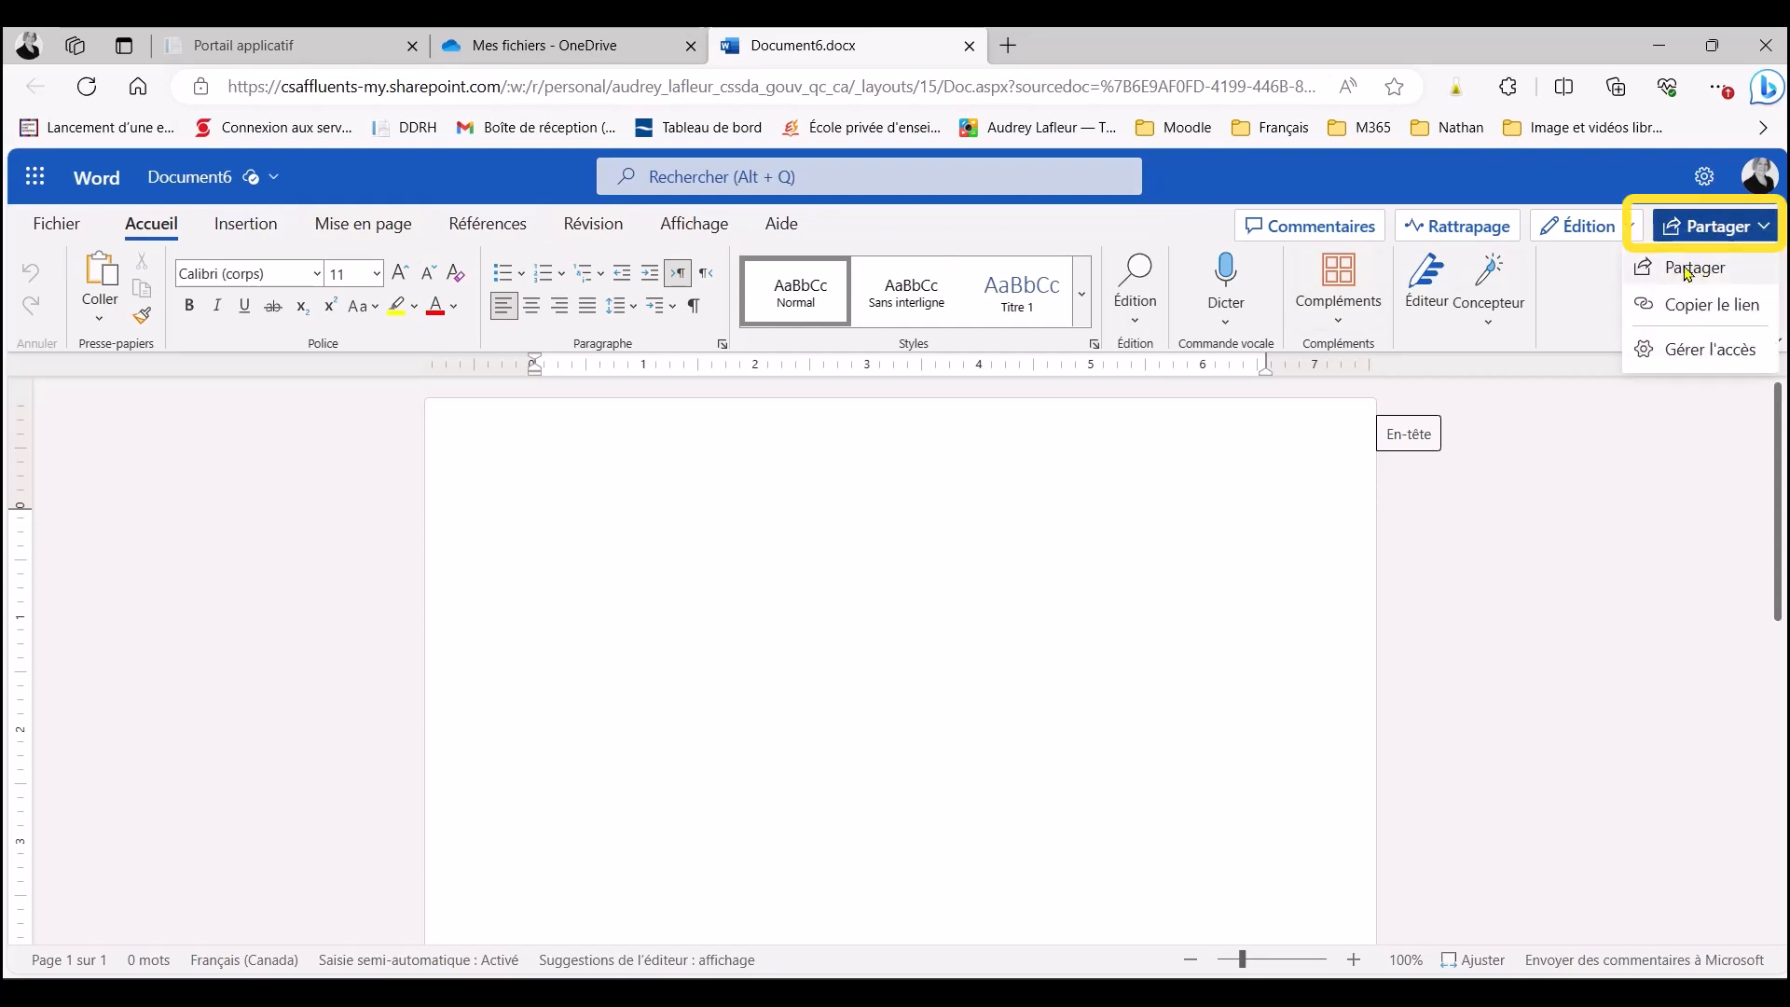
{"action": "left_click", "coordinate": [1692, 268]}
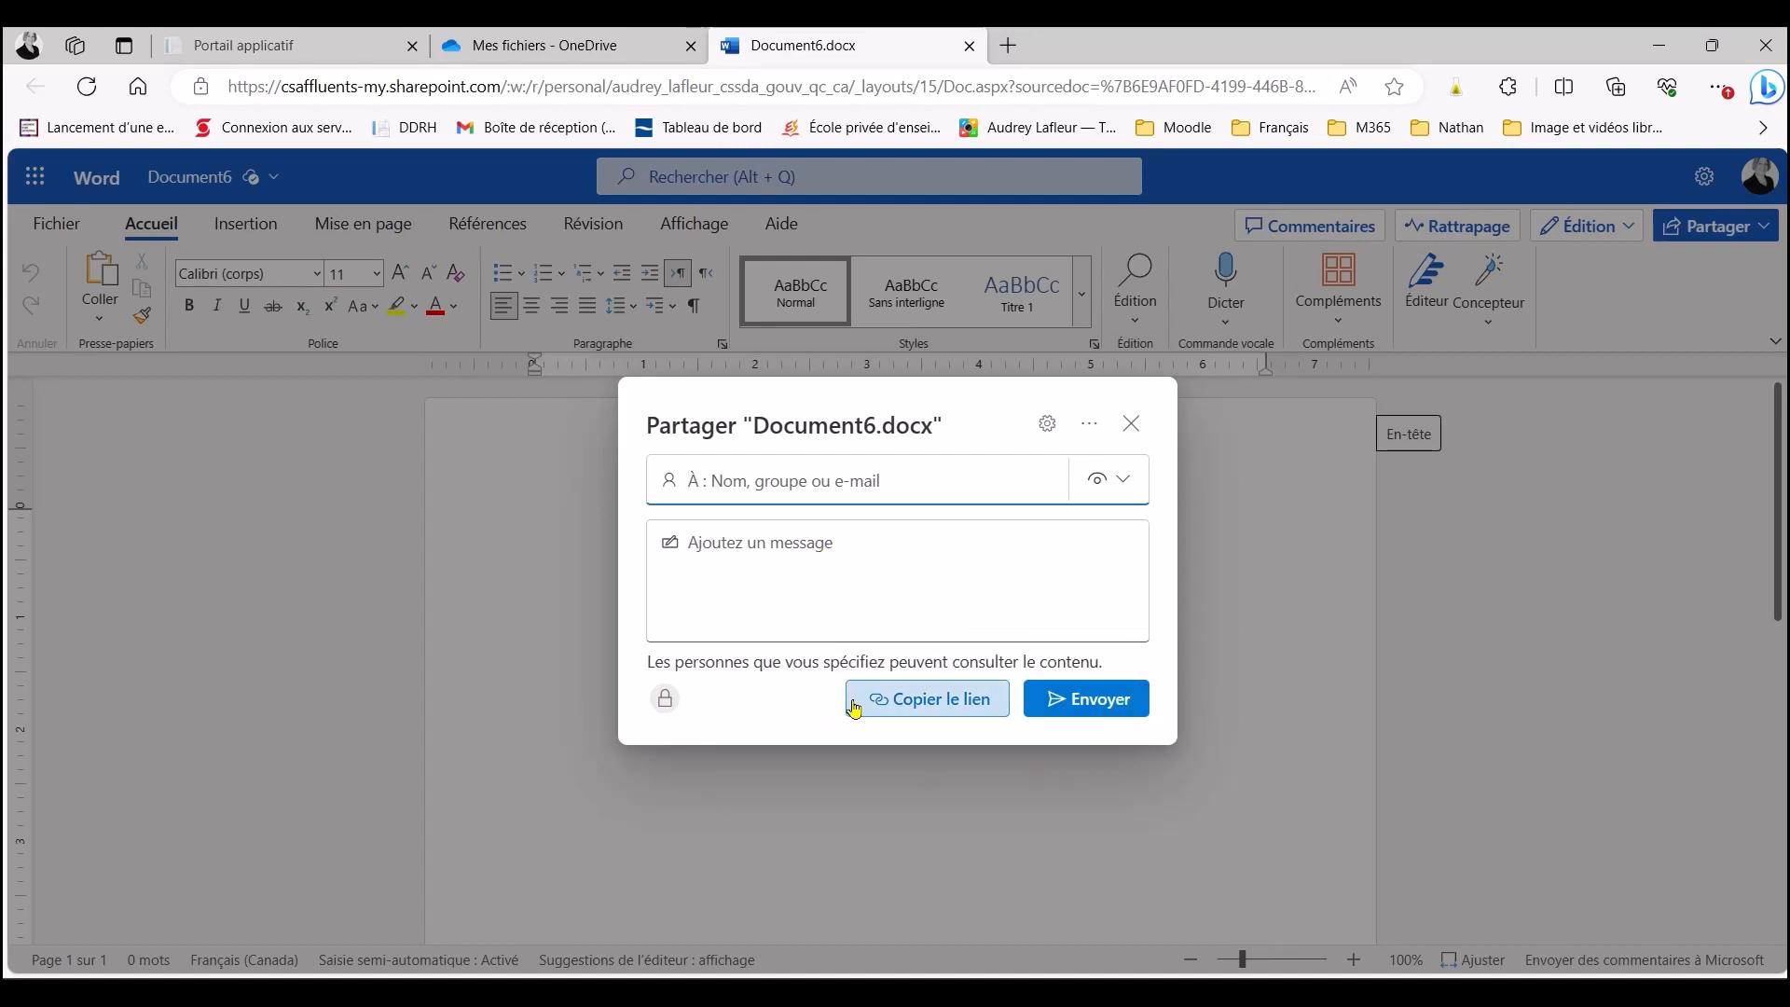
{"action": "left_click", "coordinate": [1142, 428]}
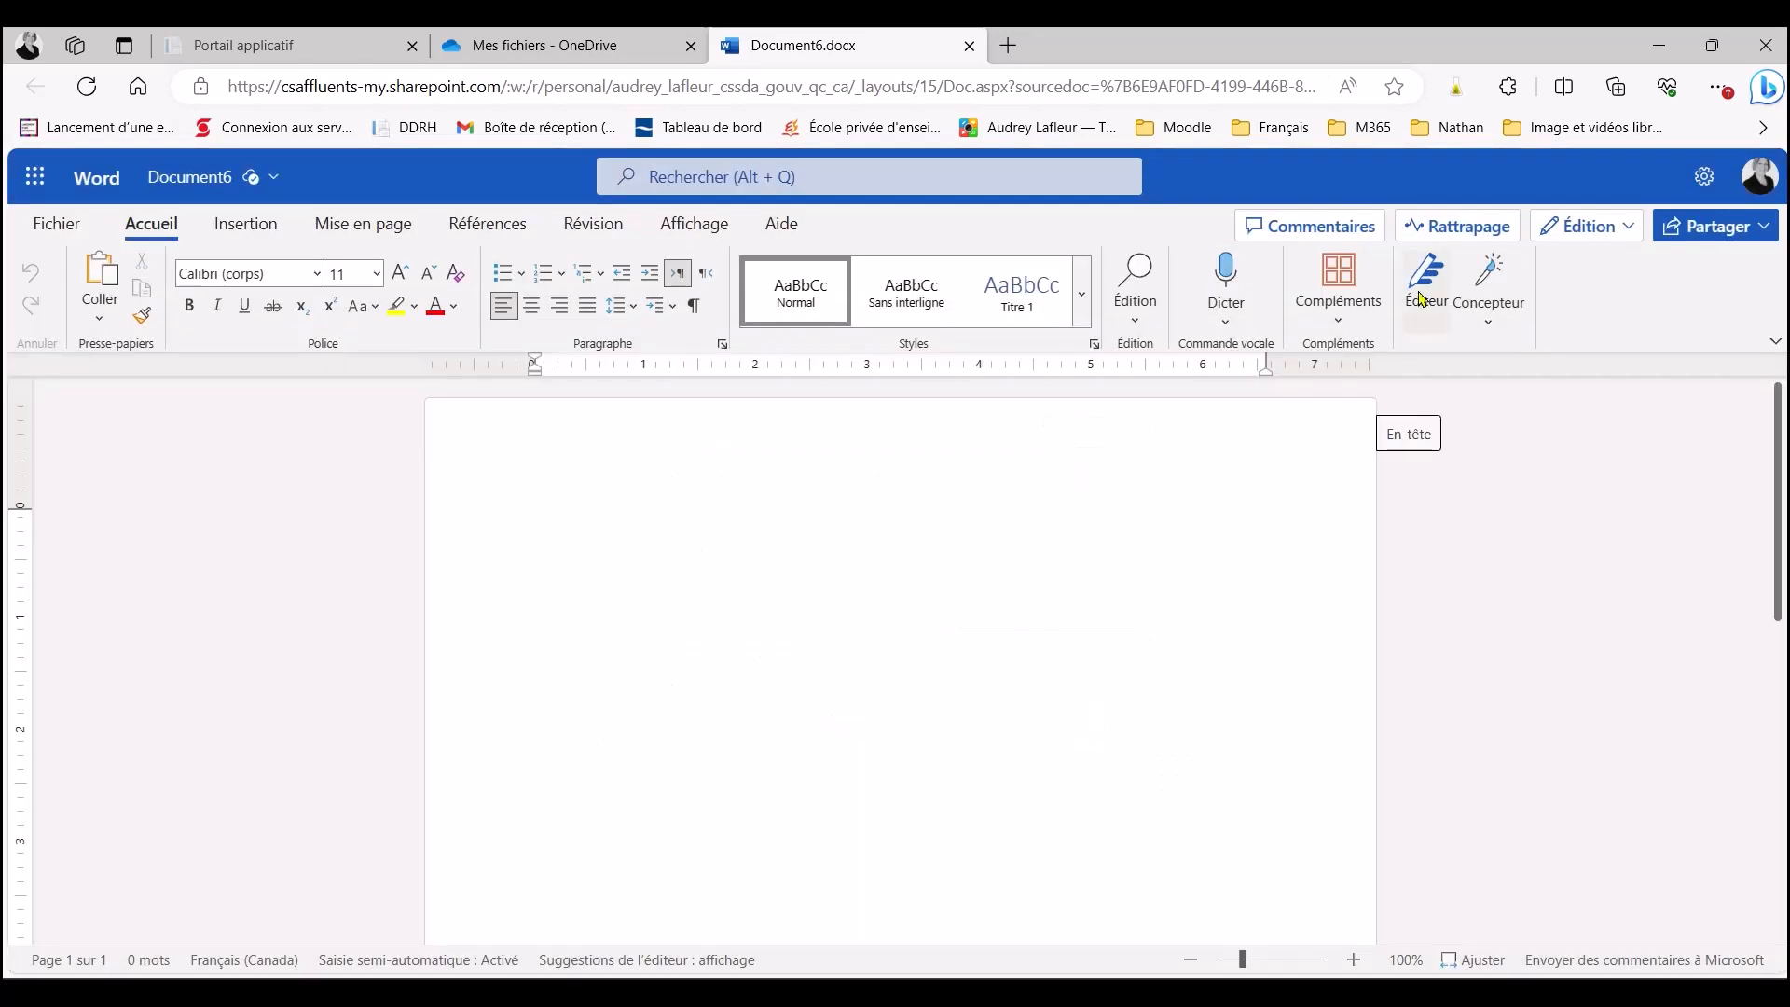
Open Document6.docx in the Word desktop application and bring up its Partager dialog
{"action": "left_click", "coordinate": [1575, 227]}
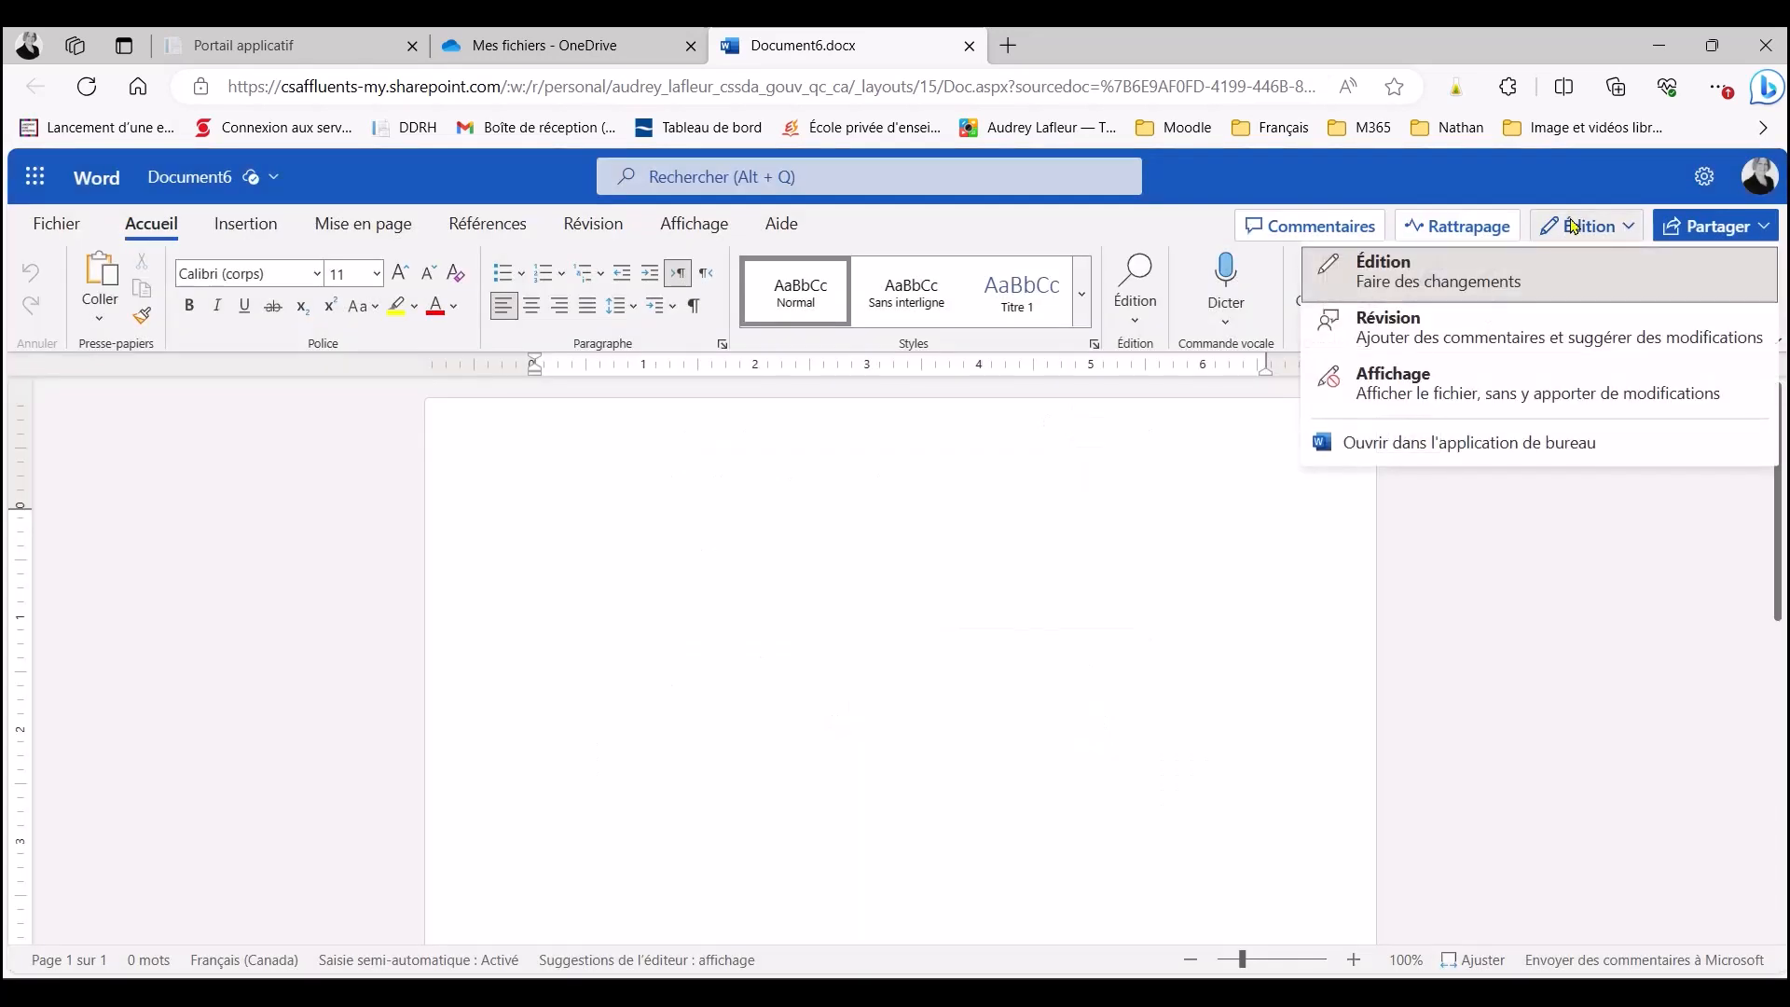
{"action": "left_click", "coordinate": [1470, 447]}
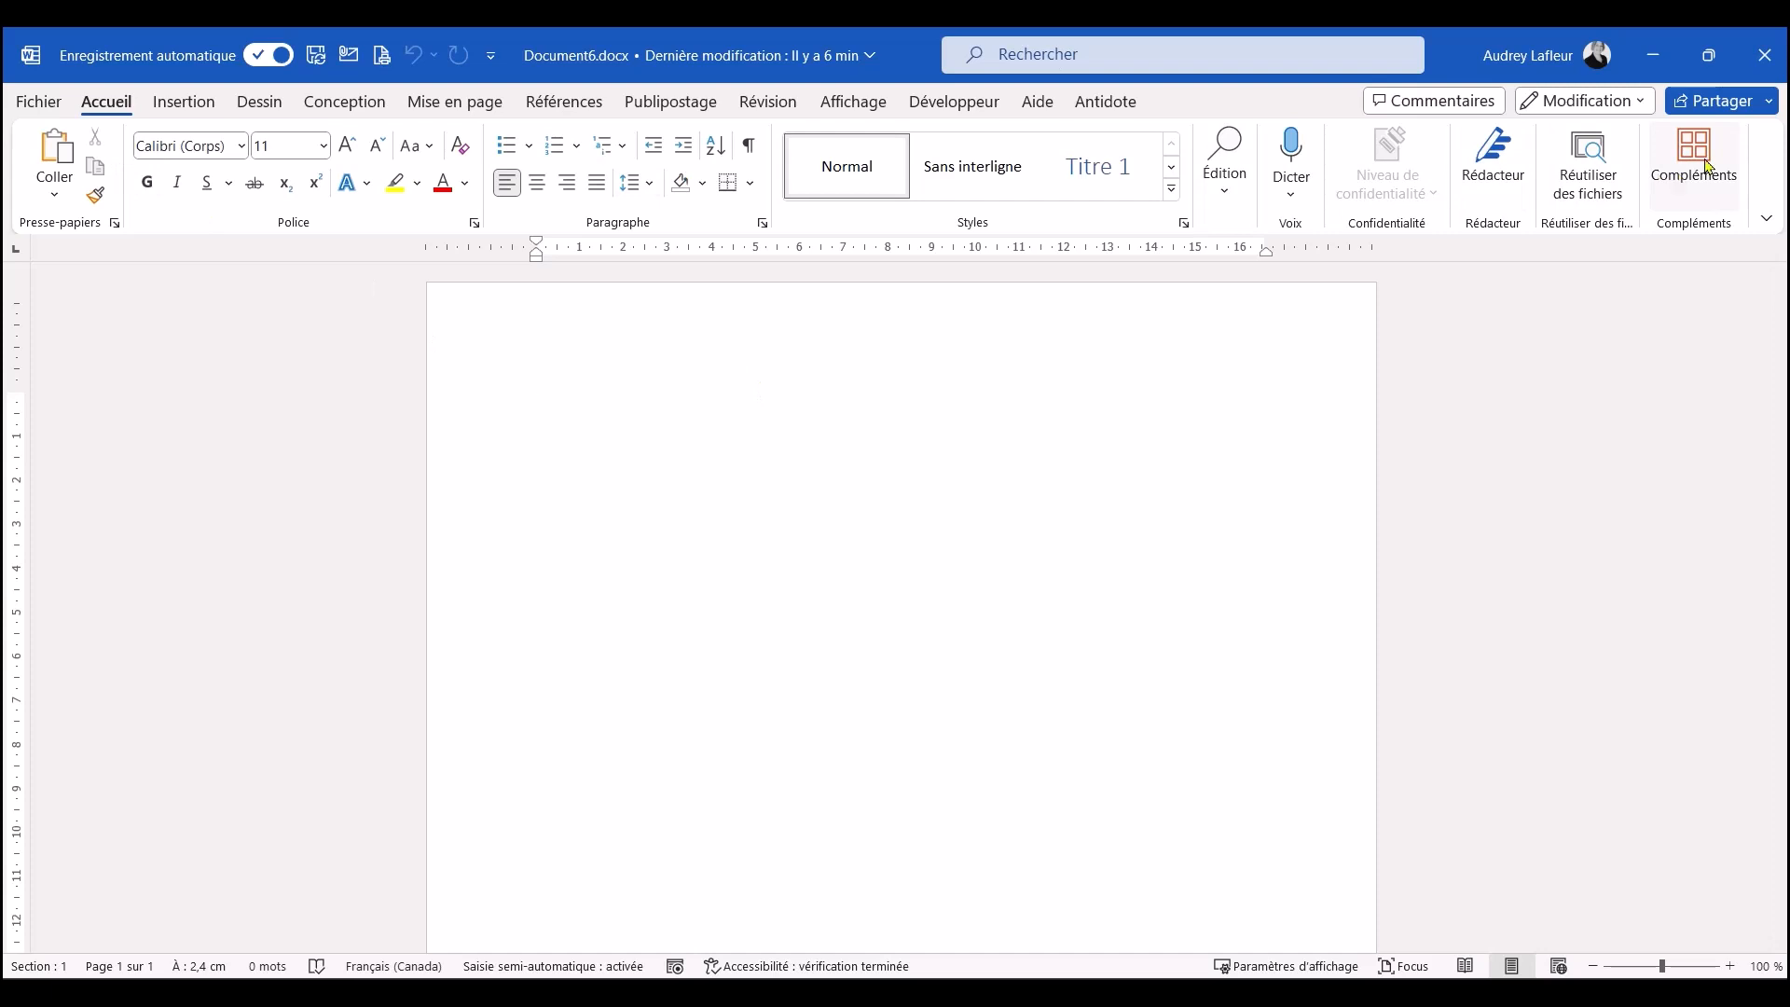
{"action": "left_click", "coordinate": [1726, 106]}
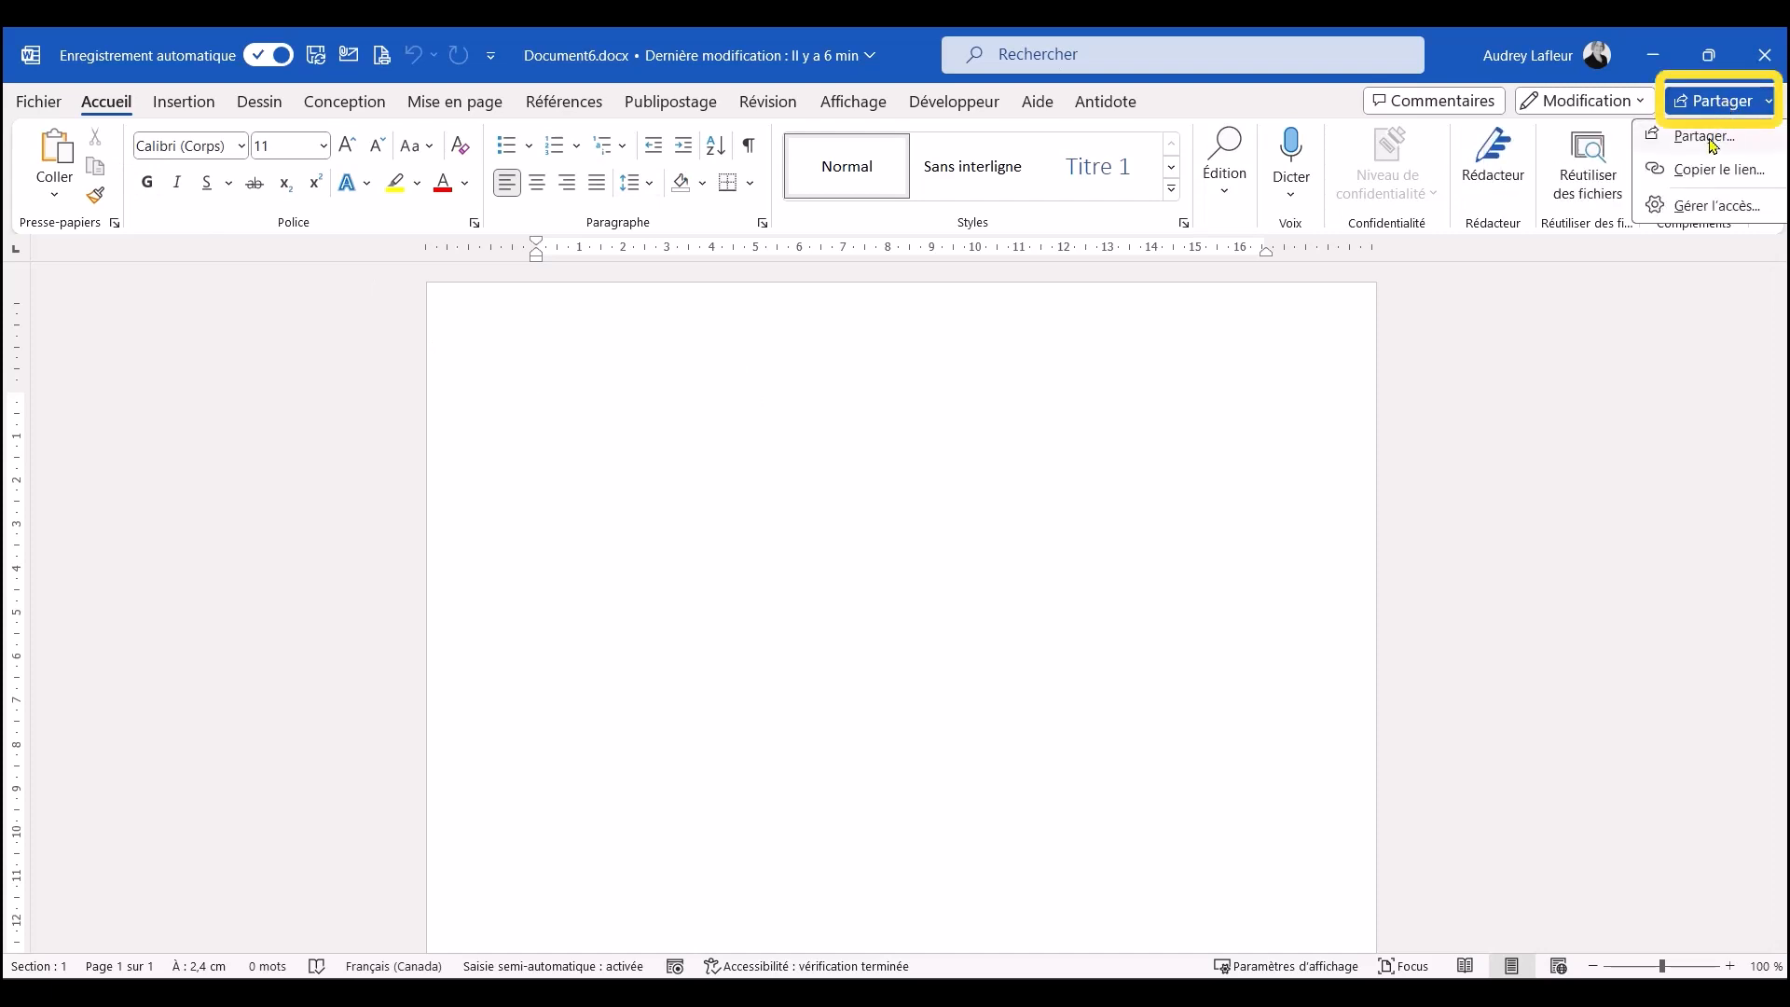
{"action": "left_click", "coordinate": [1706, 138]}
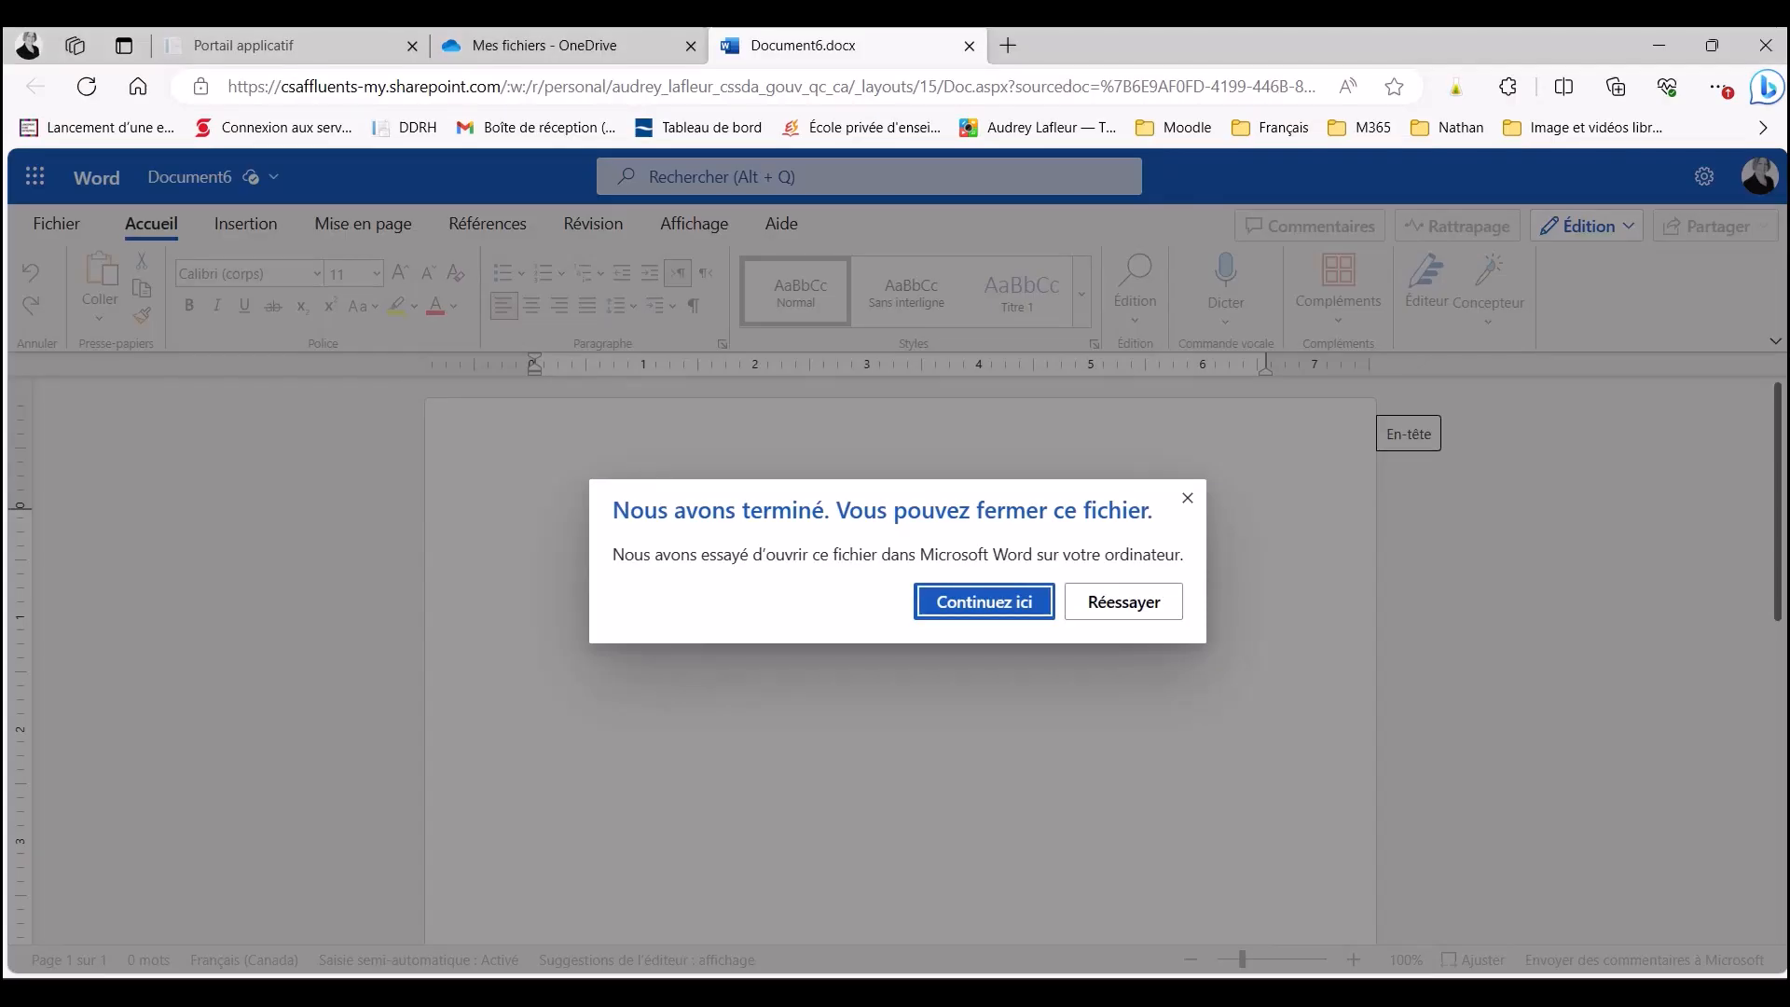
Dismiss the desktop-opening notice in Word for the web and view the document's sharing dialog again, closing it without sending
{"action": "left_click", "coordinate": [1188, 498]}
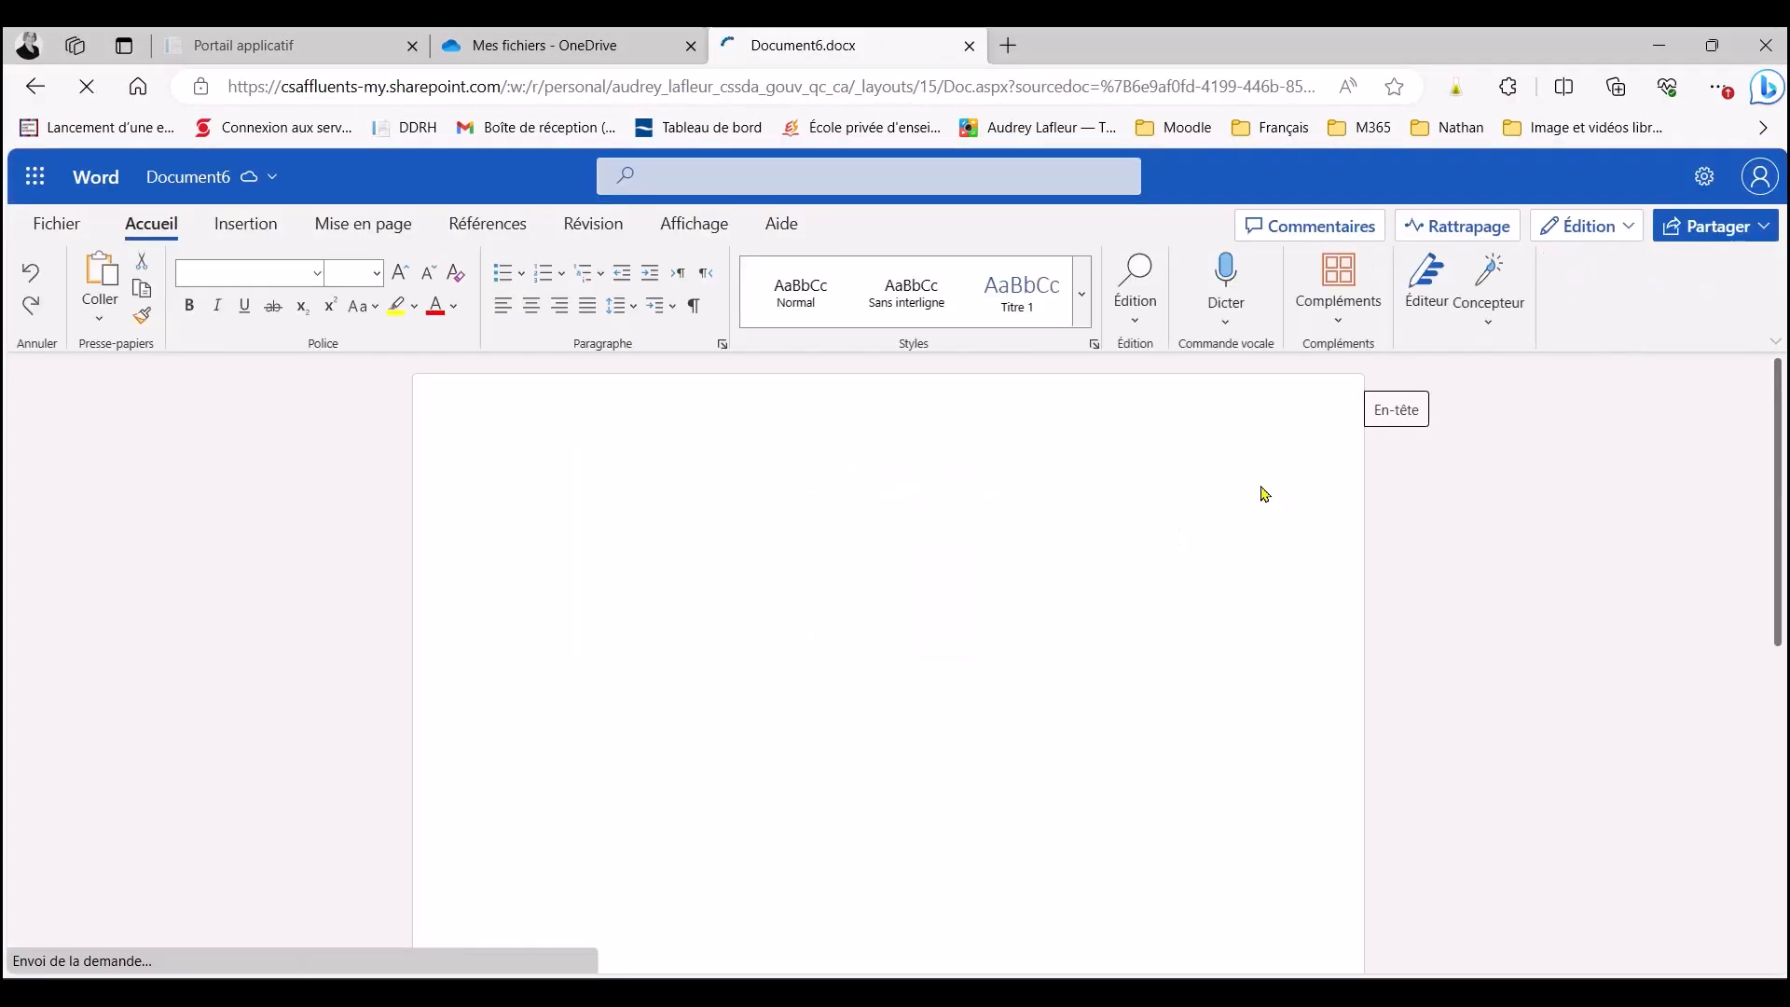
{"action": "left_click", "coordinate": [1678, 240]}
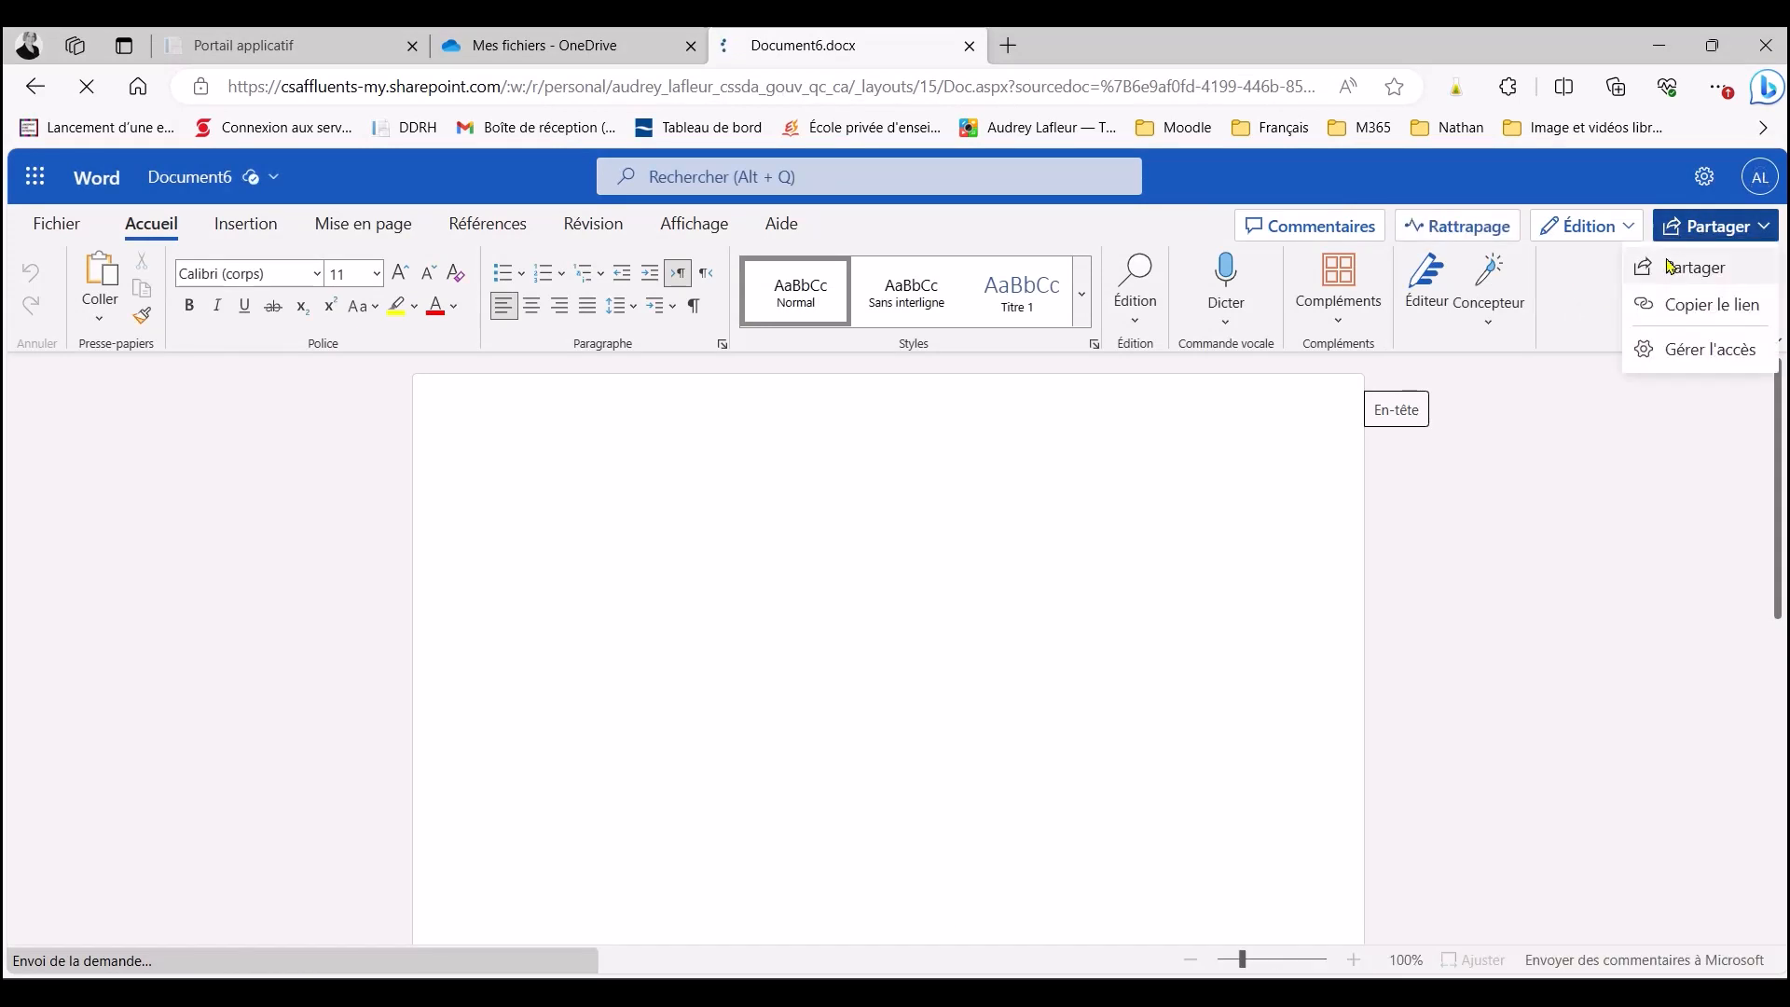
{"action": "left_click", "coordinate": [1585, 440]}
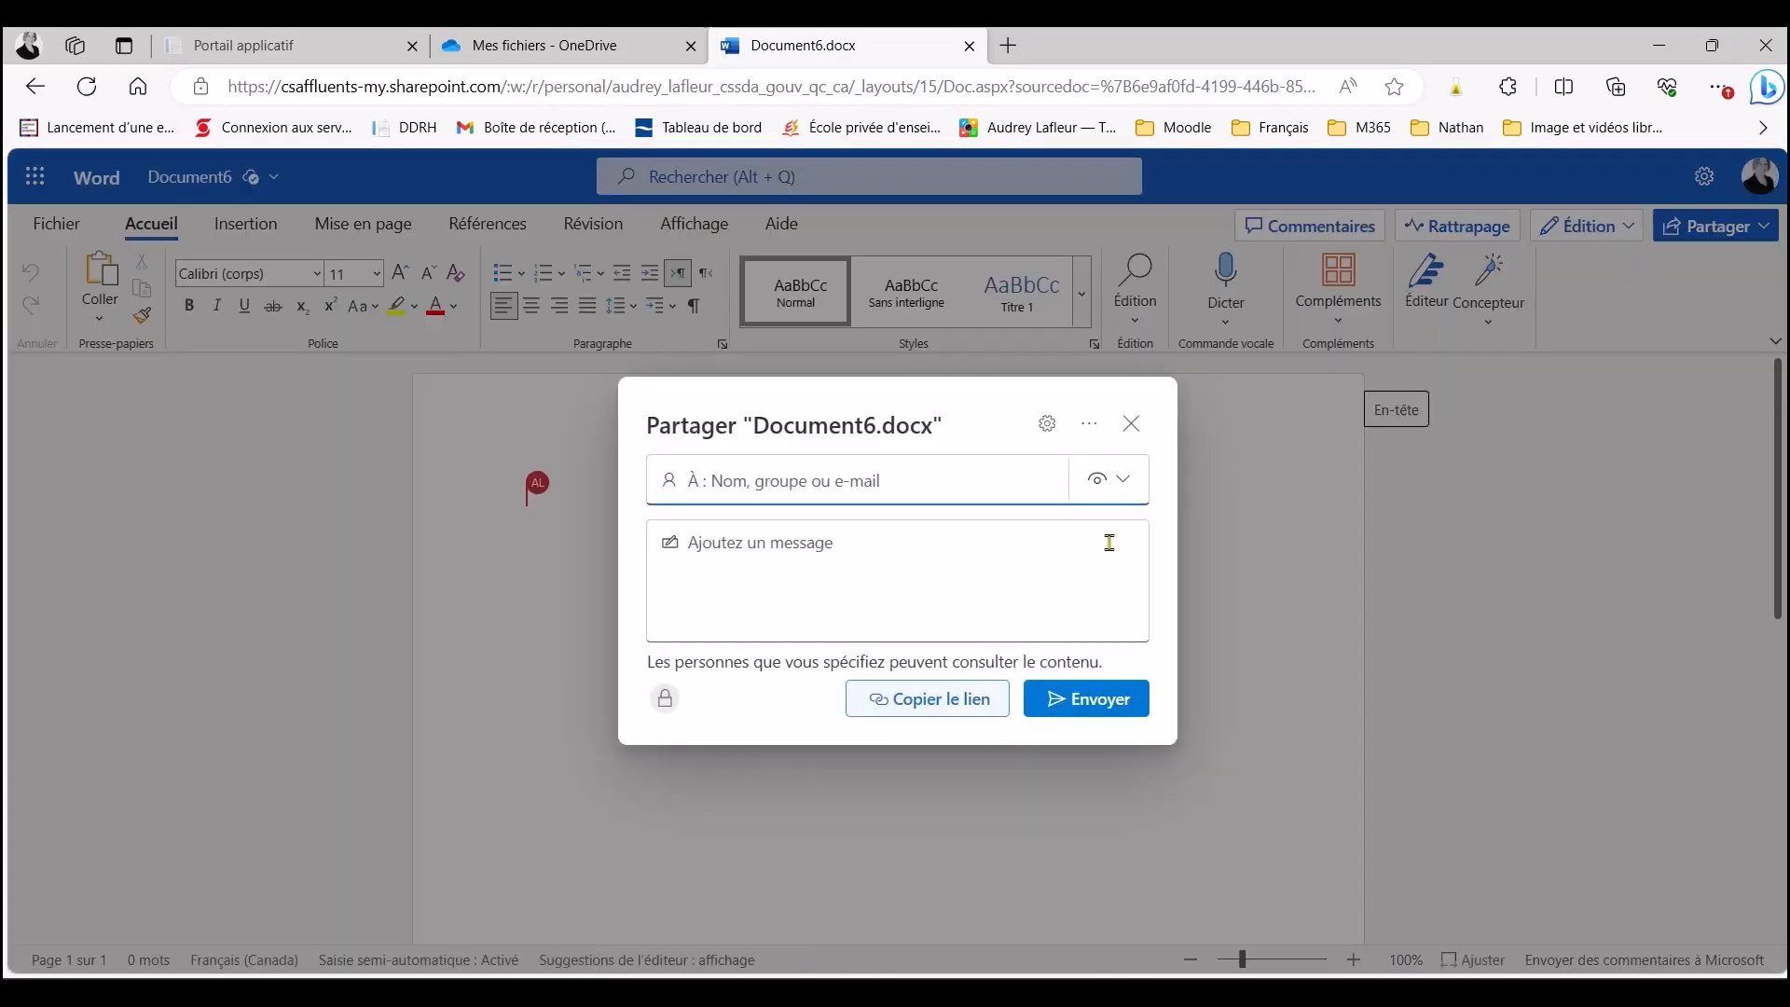
{"action": "left_click", "coordinate": [1131, 425]}
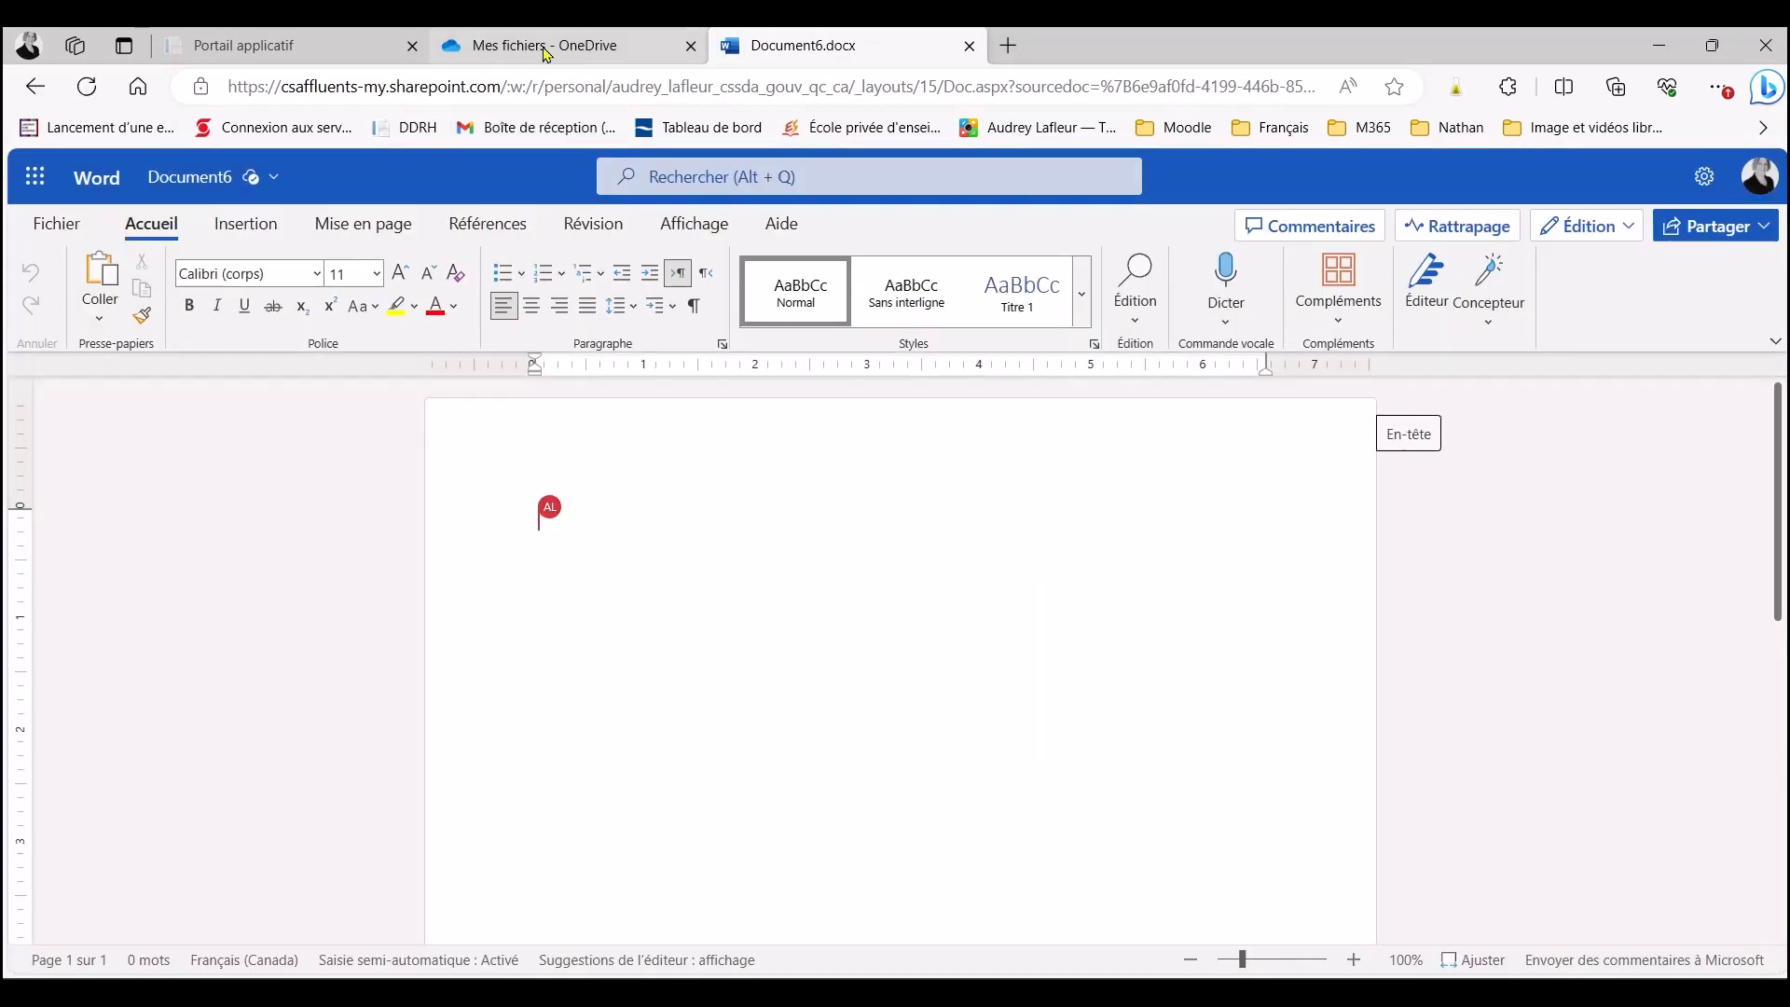
Switch back to OneDrive and view the sharing dialog of Document6.docx, closing it without sending
{"action": "left_click", "coordinate": [546, 48]}
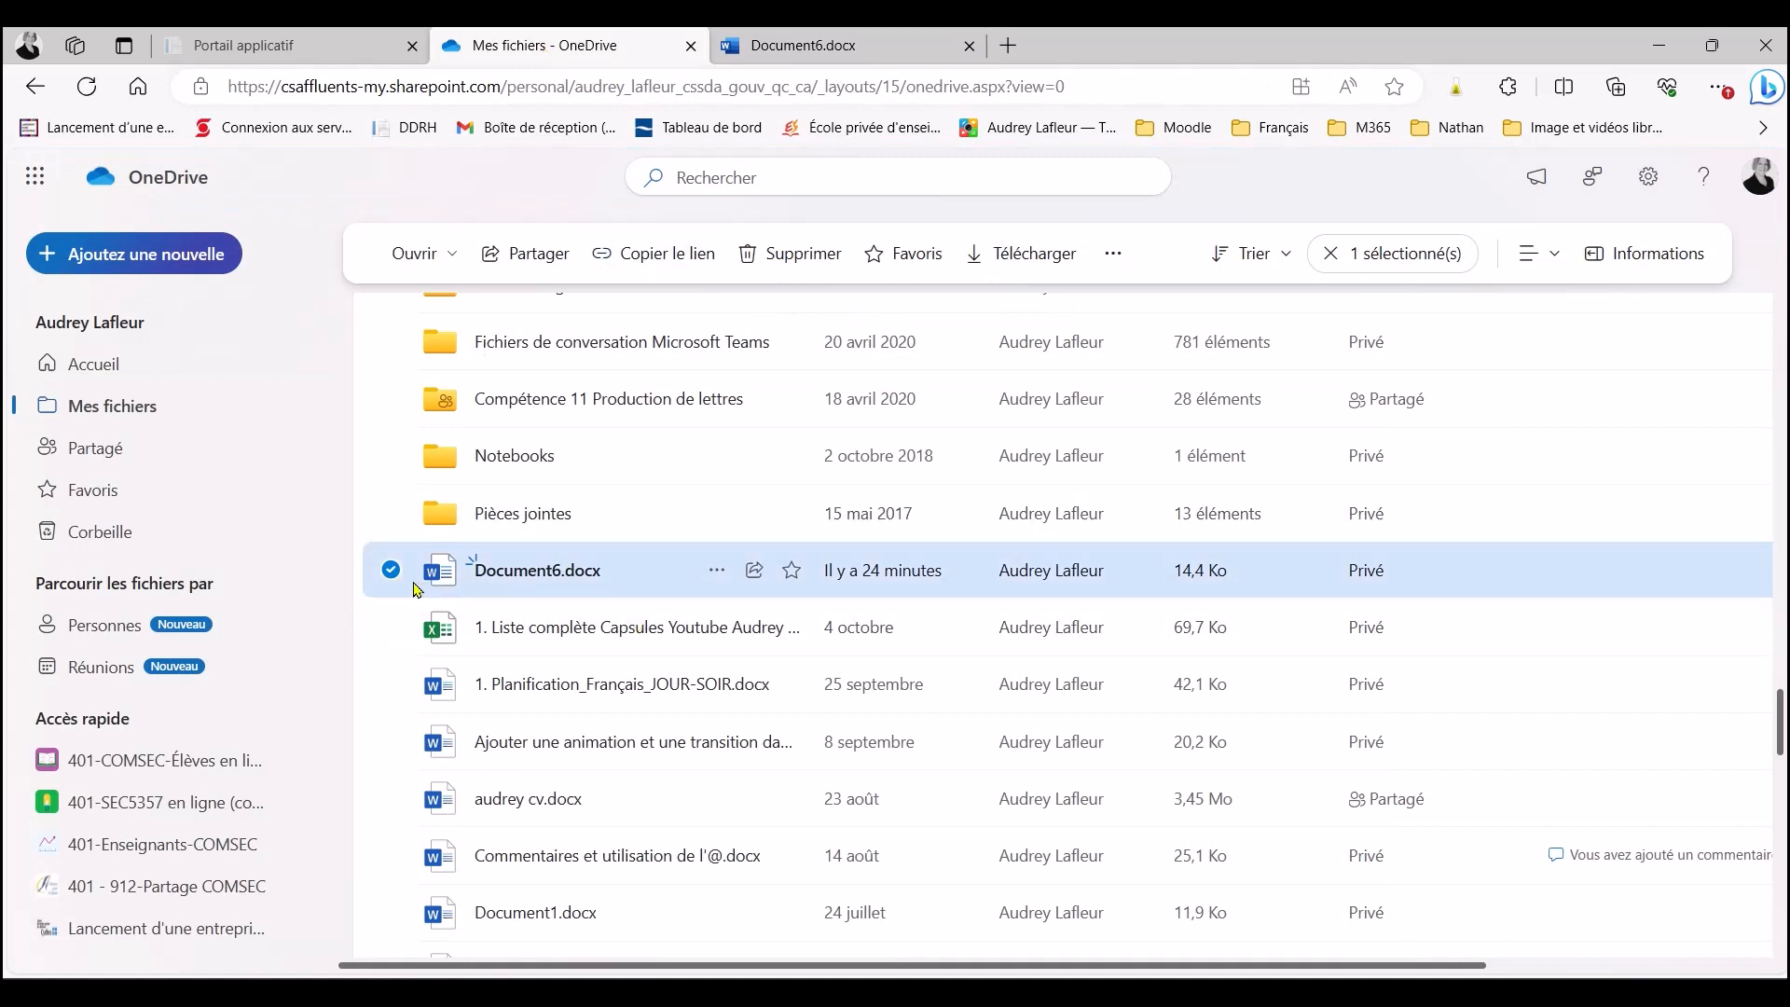
{"action": "left_click", "coordinate": [718, 576]}
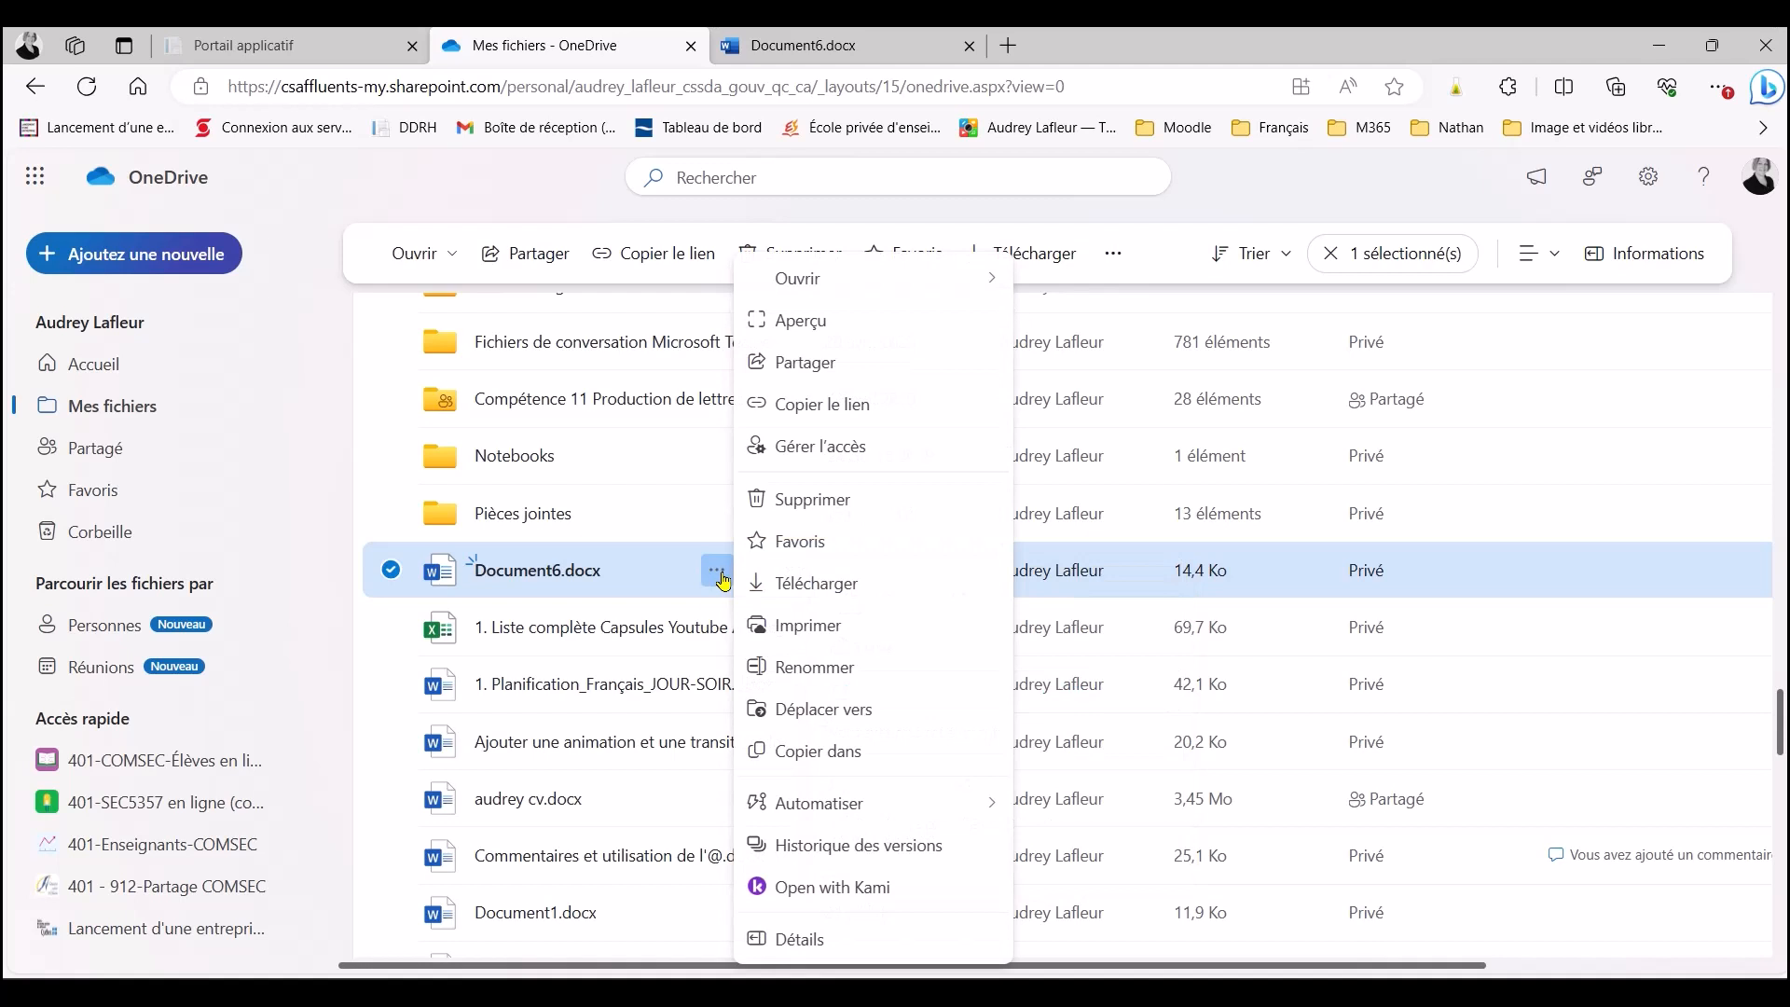
{"action": "left_click", "coordinate": [792, 363]}
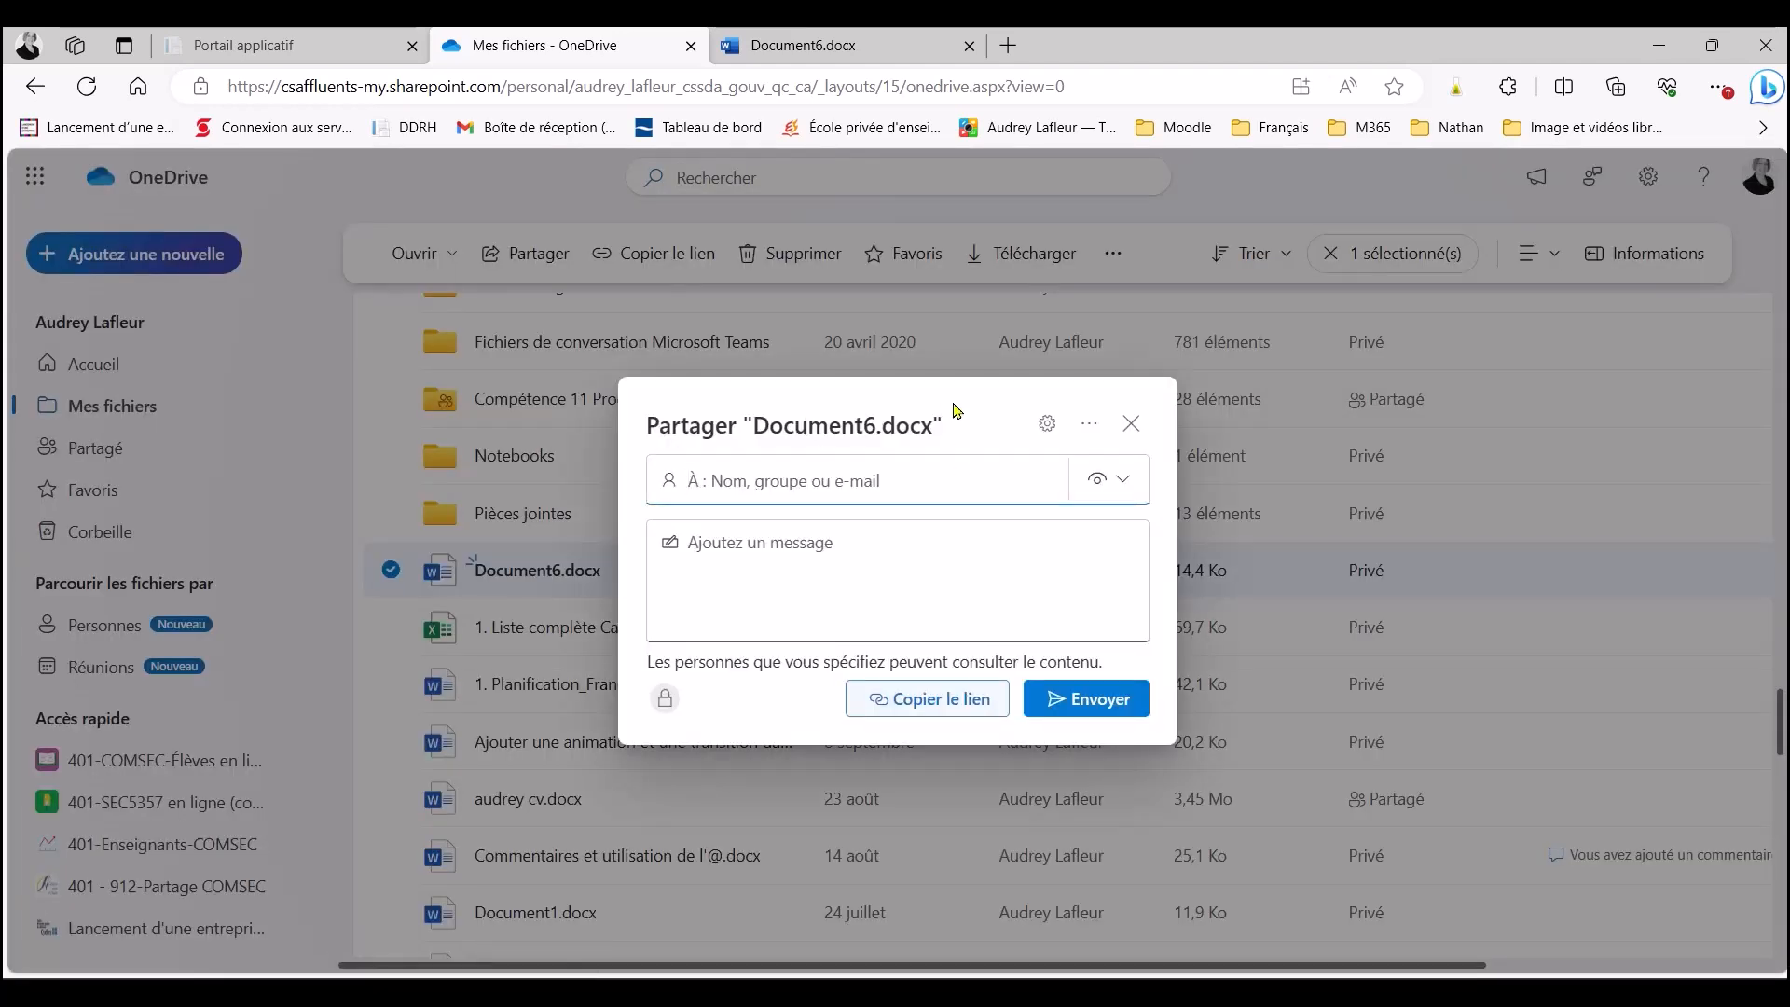
{"action": "left_click", "coordinate": [1131, 428]}
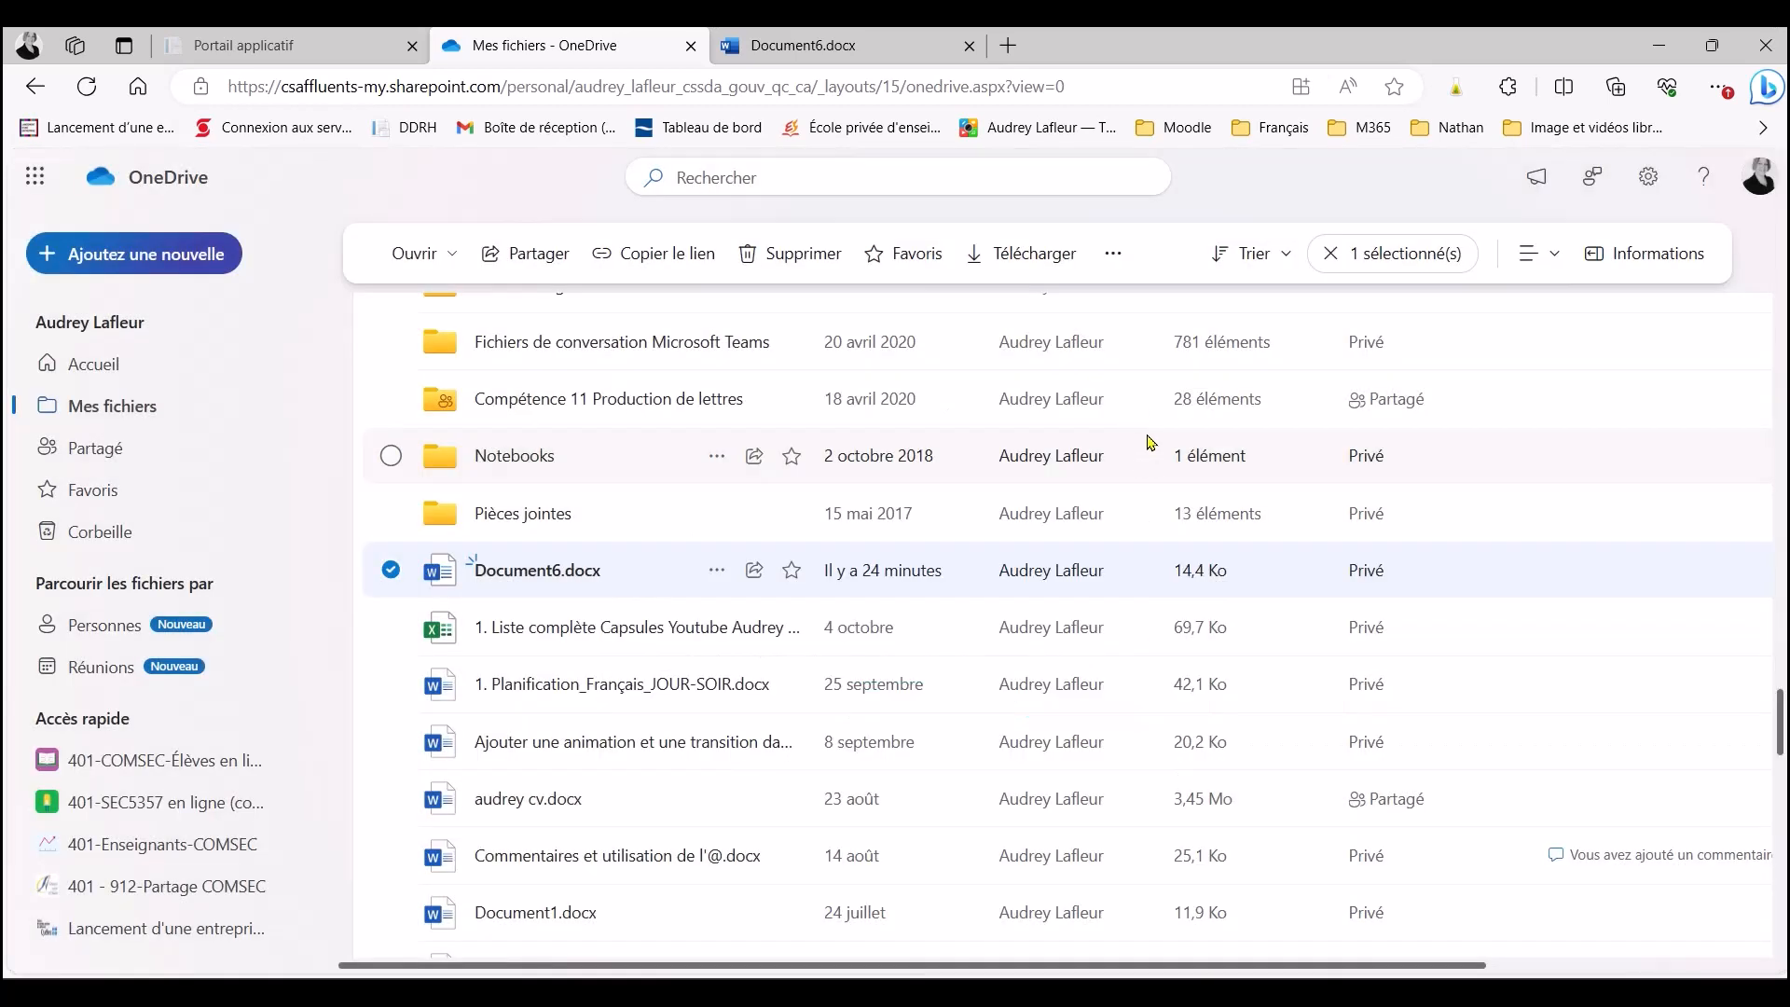